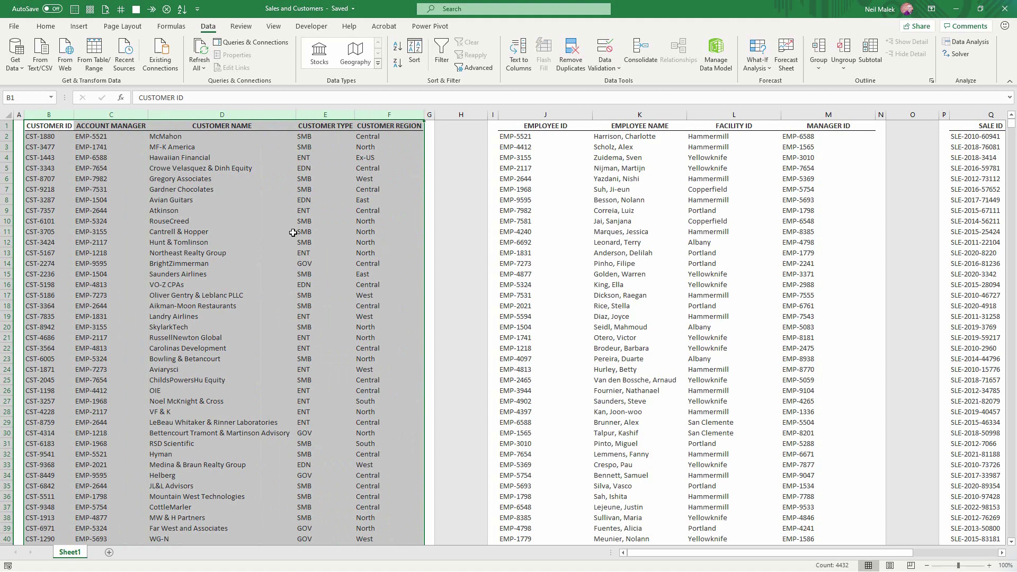
Review the employee, sales and customer column ranges, noting the CUSTOMER ID and ACCOUNT MANAGER columns
left_click_drag(545, 115, 811, 173)
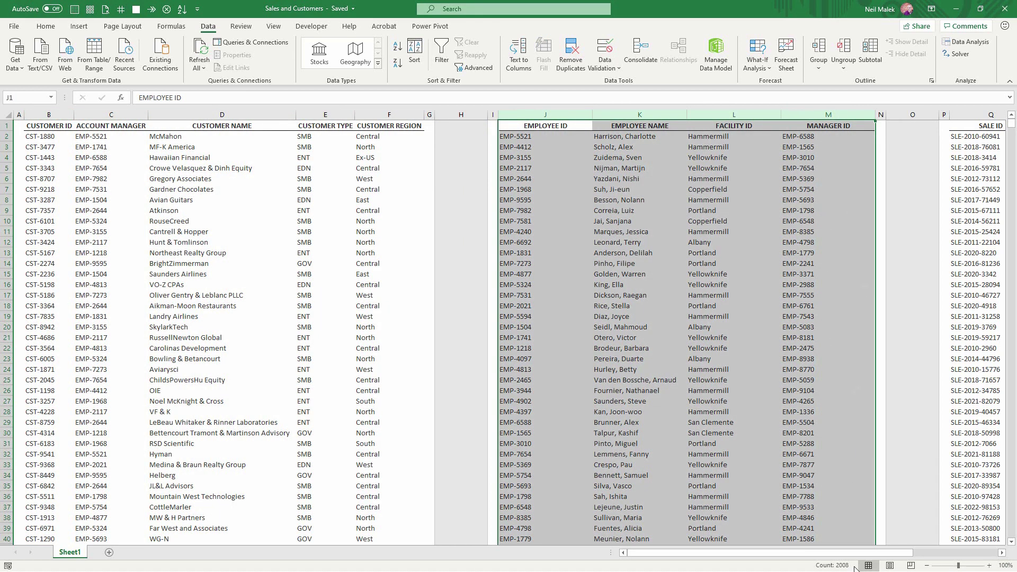
left_click_drag(854, 556, 940, 556)
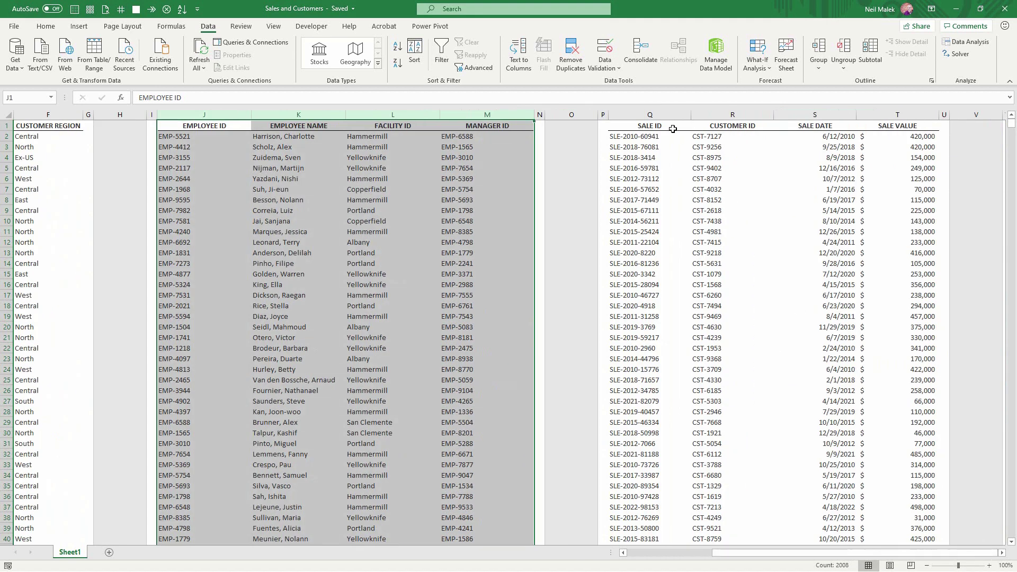
left_click_drag(659, 110, 890, 134)
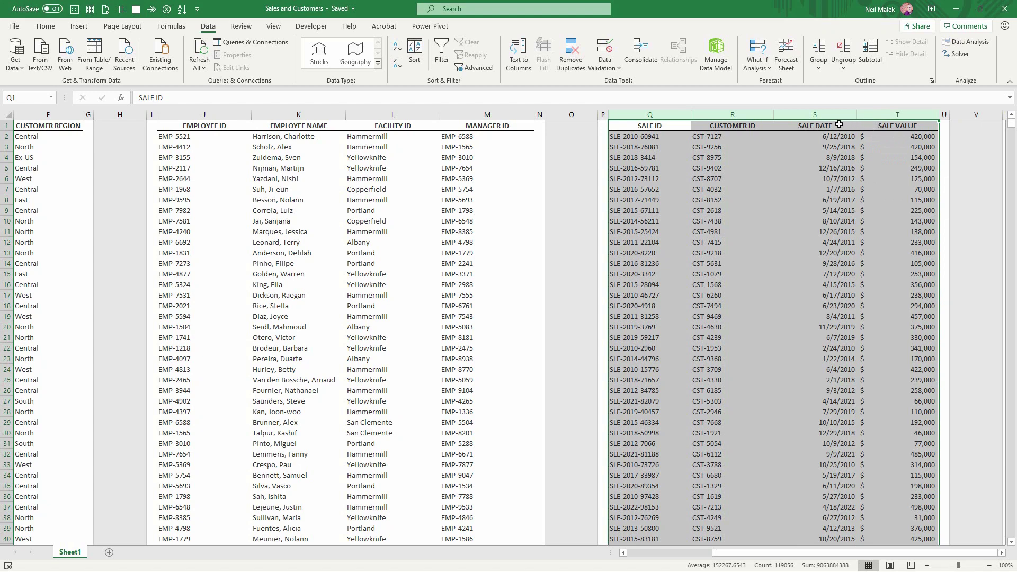
left_click(669, 114)
left_click(715, 114)
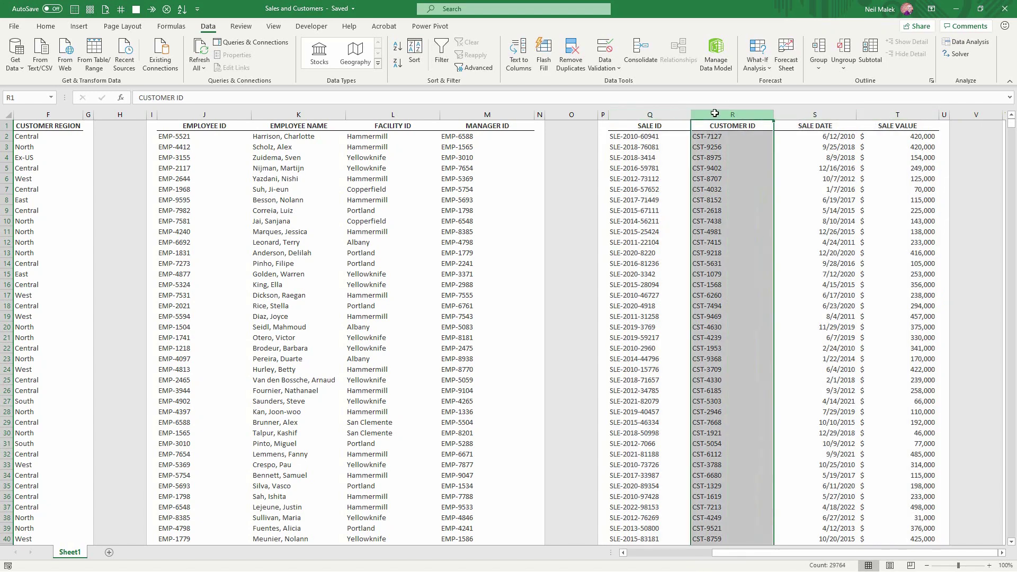
left_click(669, 554)
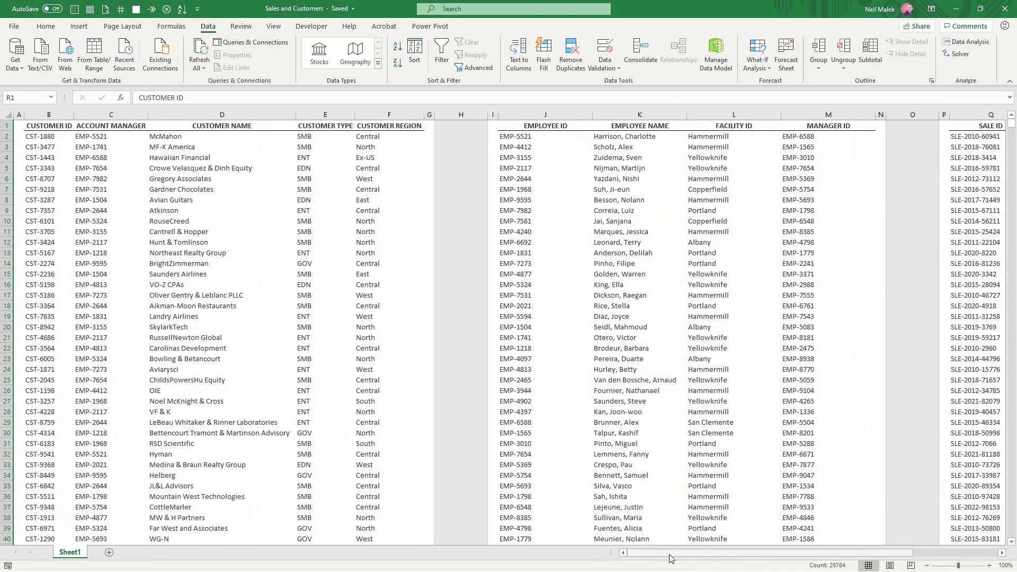
left_click_drag(69, 115, 373, 109)
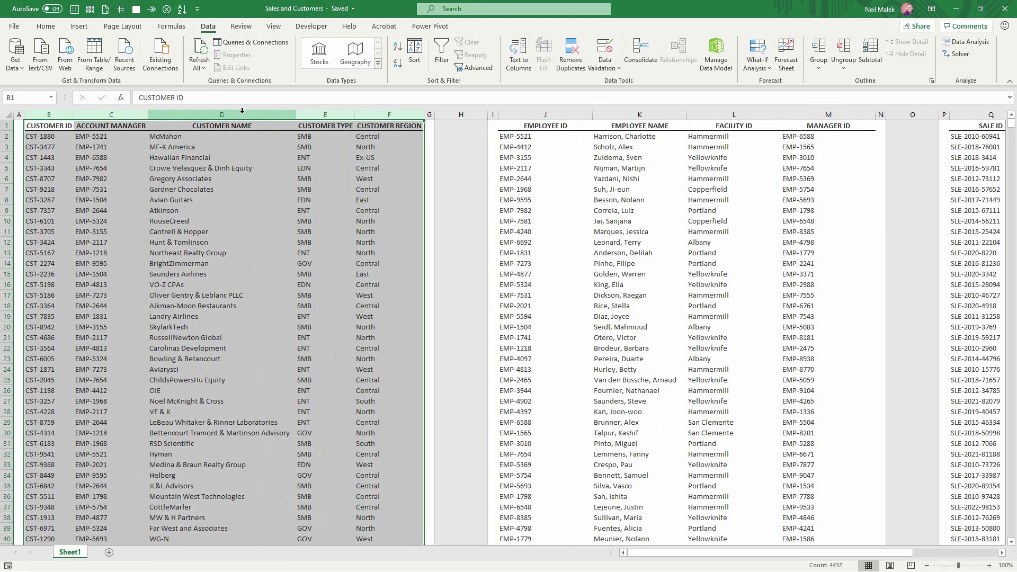
left_click(117, 114)
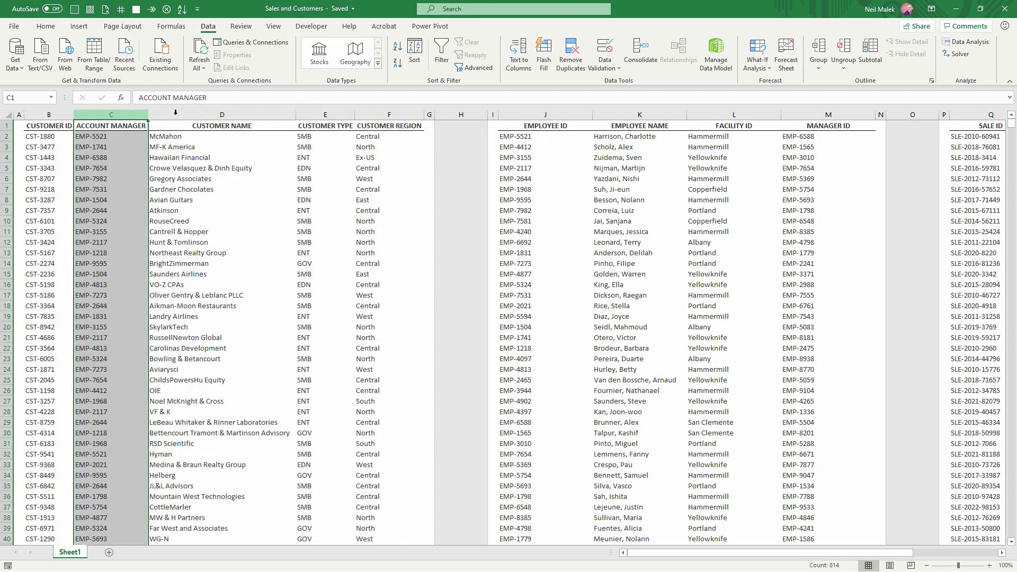
left_click_drag(571, 114, 844, 115)
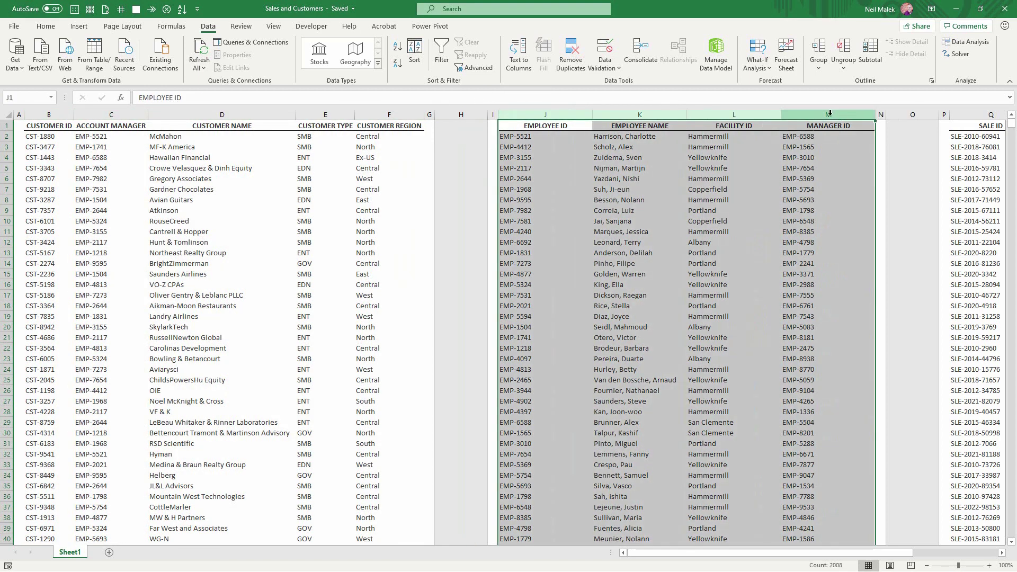
left_click(678, 147)
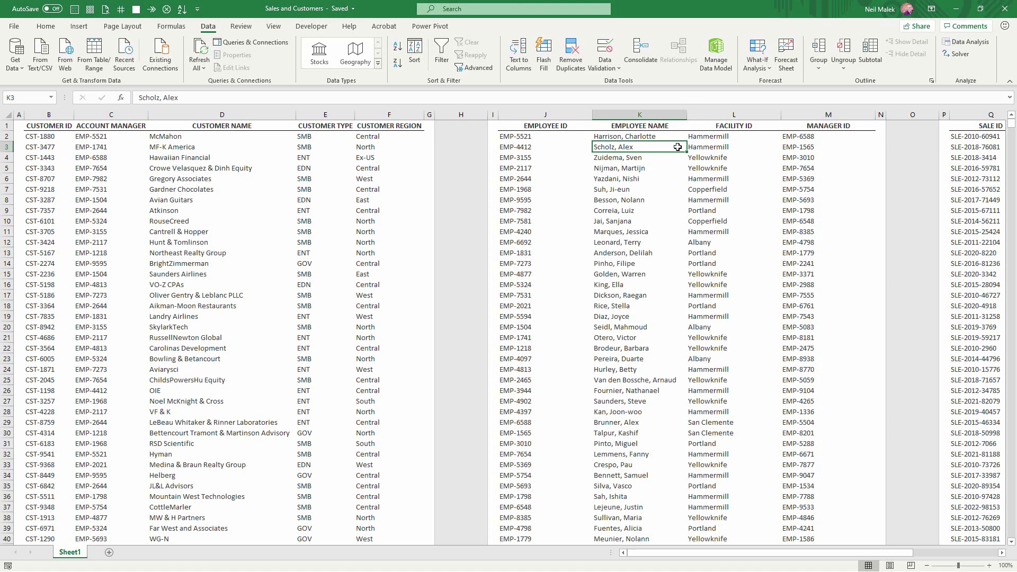
Highlight the linking columns: both CUSTOMER ID columns, ACCOUNT MANAGER, and the employees' FACILITY ID
left_click(1002, 553)
left_click(1002, 552)
left_click(1001, 553)
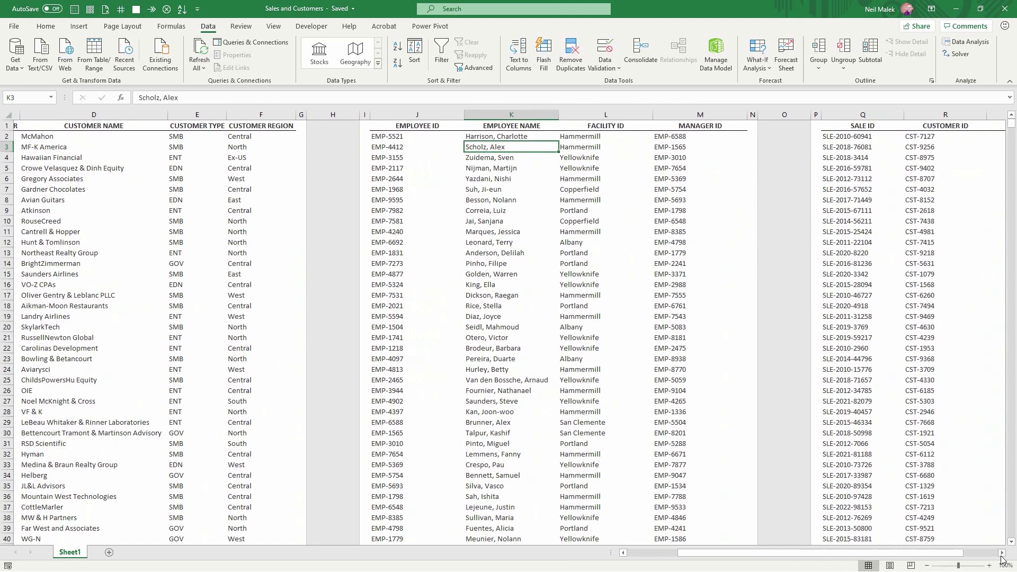
left_click(1002, 554)
left_click(1002, 554)
left_click(733, 114)
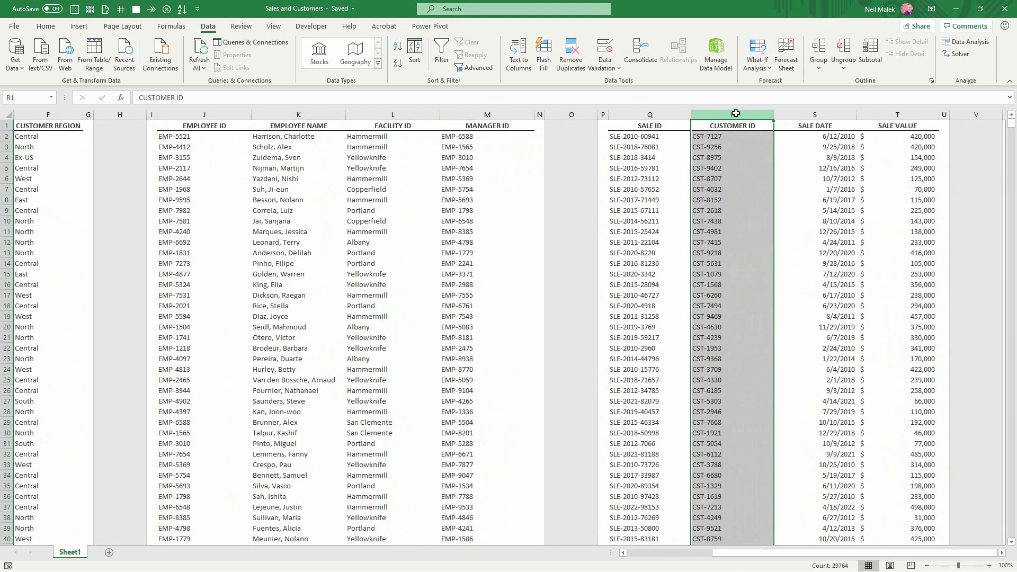
left_click(647, 554)
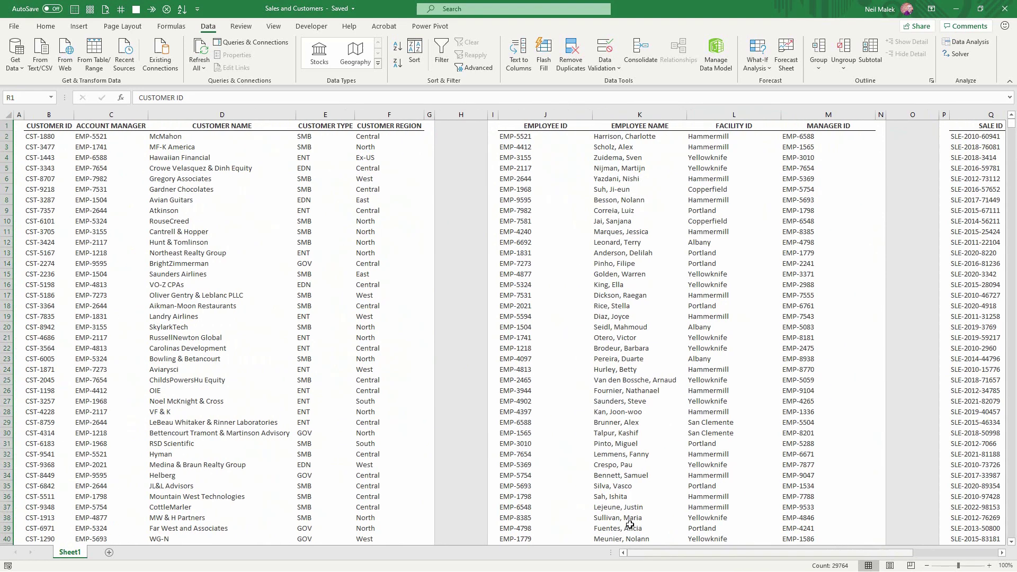
left_click(59, 114)
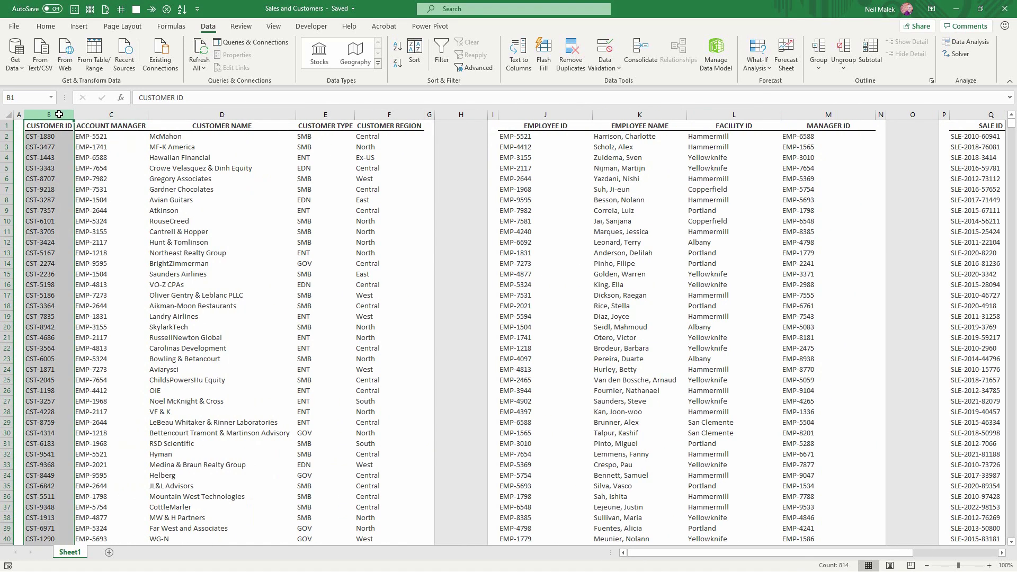
left_click(107, 113)
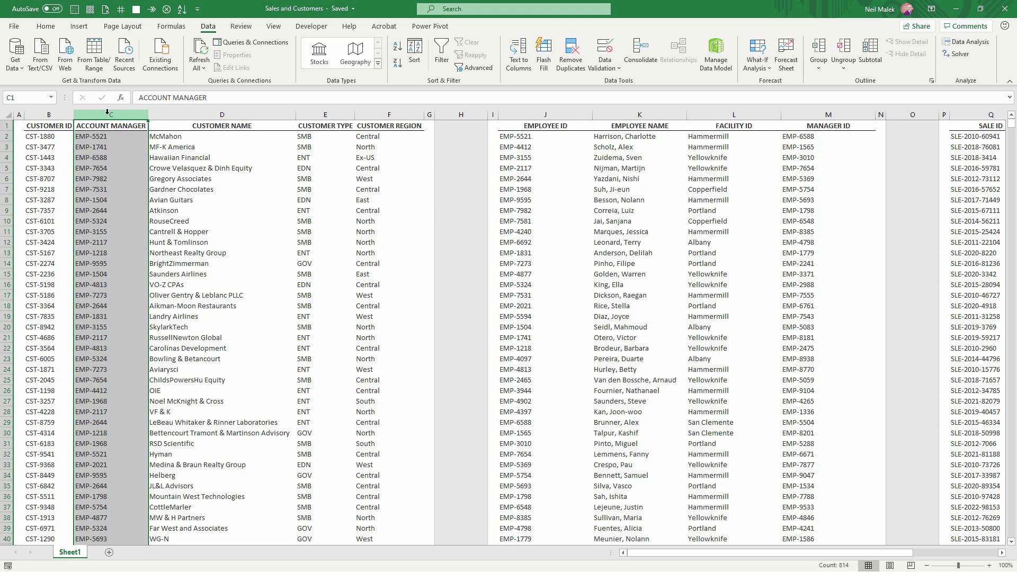
left_click(719, 114)
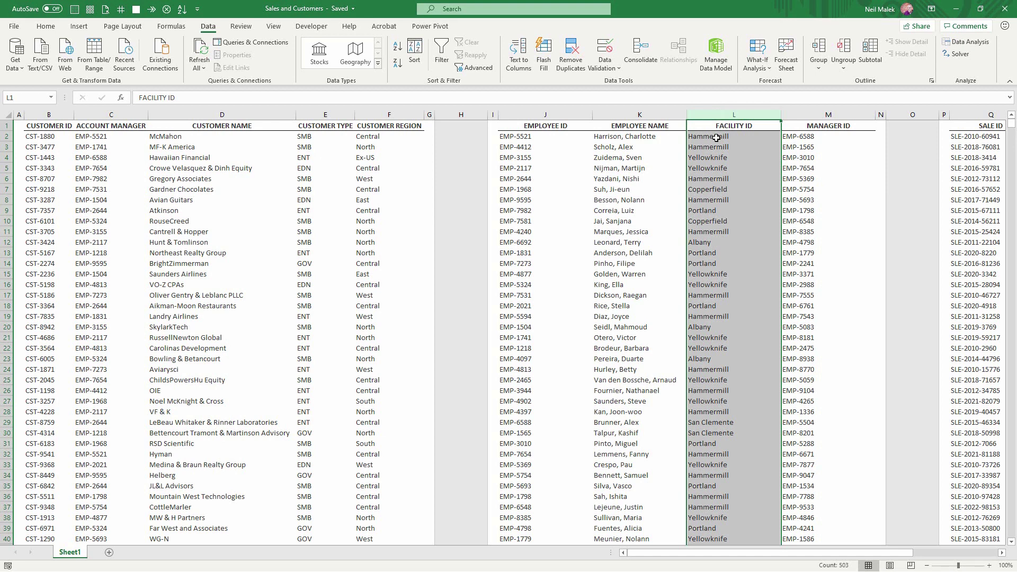
Turn the customer range into a table named tblCustomers
left_click(81, 161)
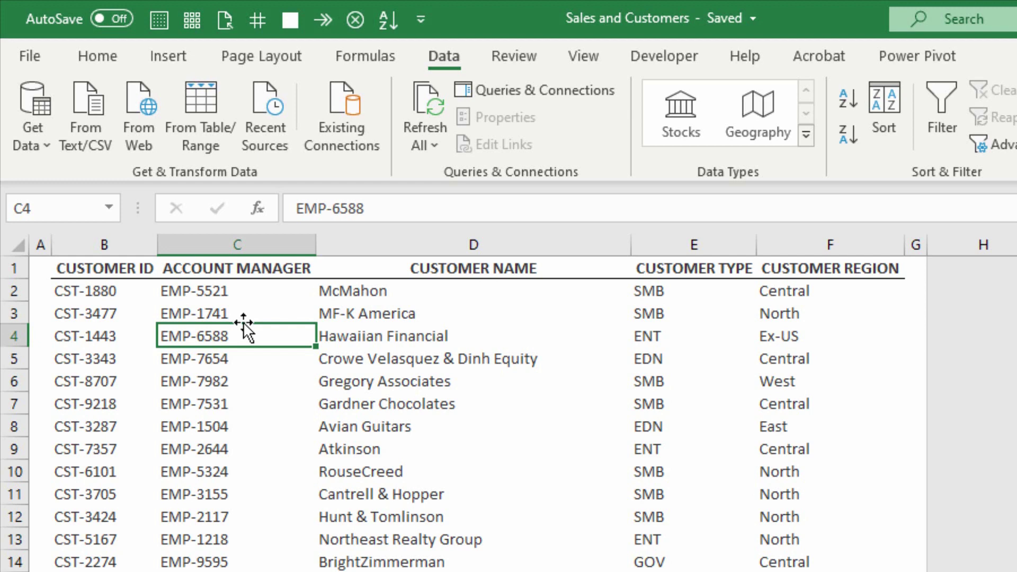
left_click(174, 62)
left_click(194, 130)
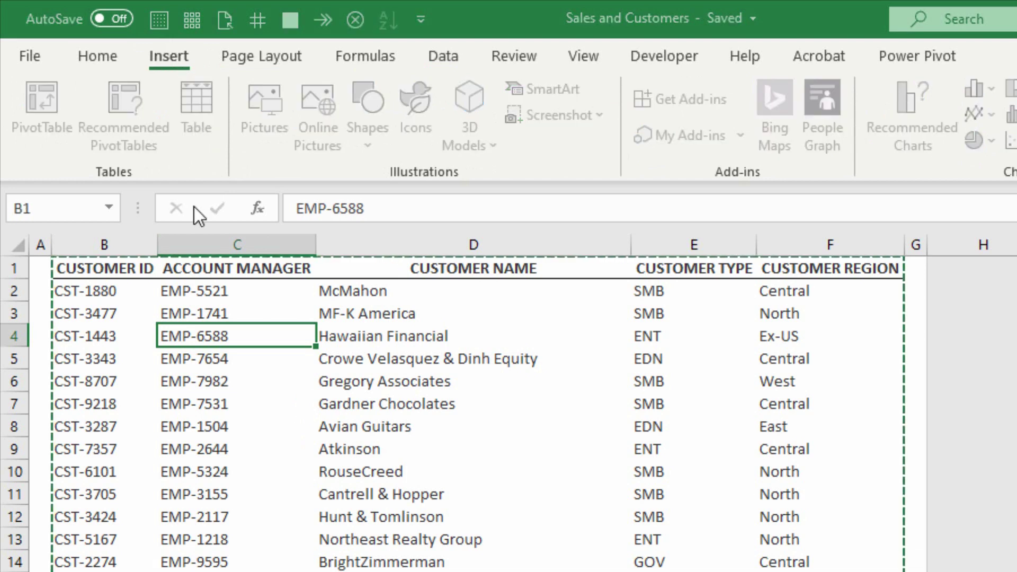
key("Return")
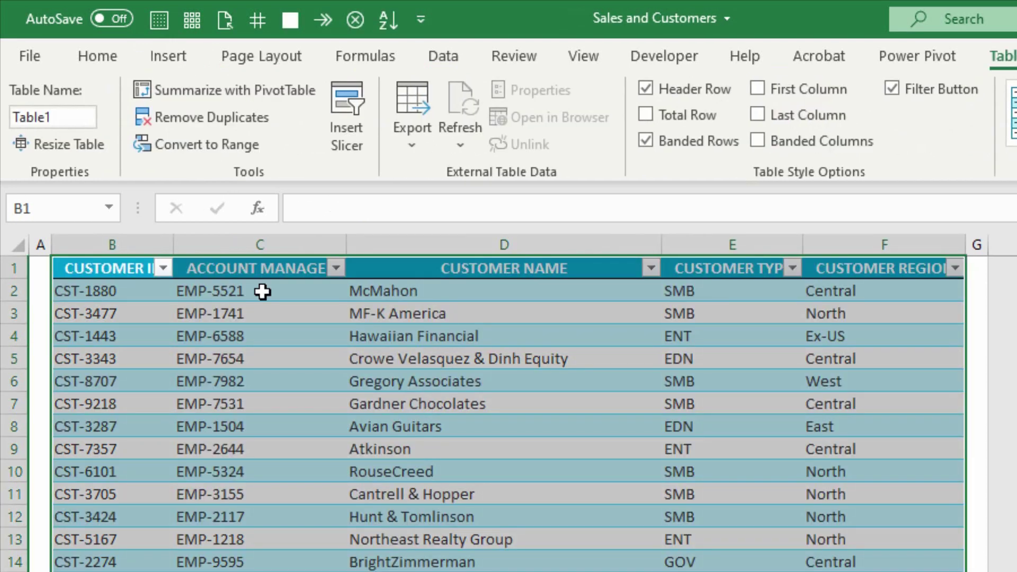
left_click(70, 118)
type("tblCustomers")
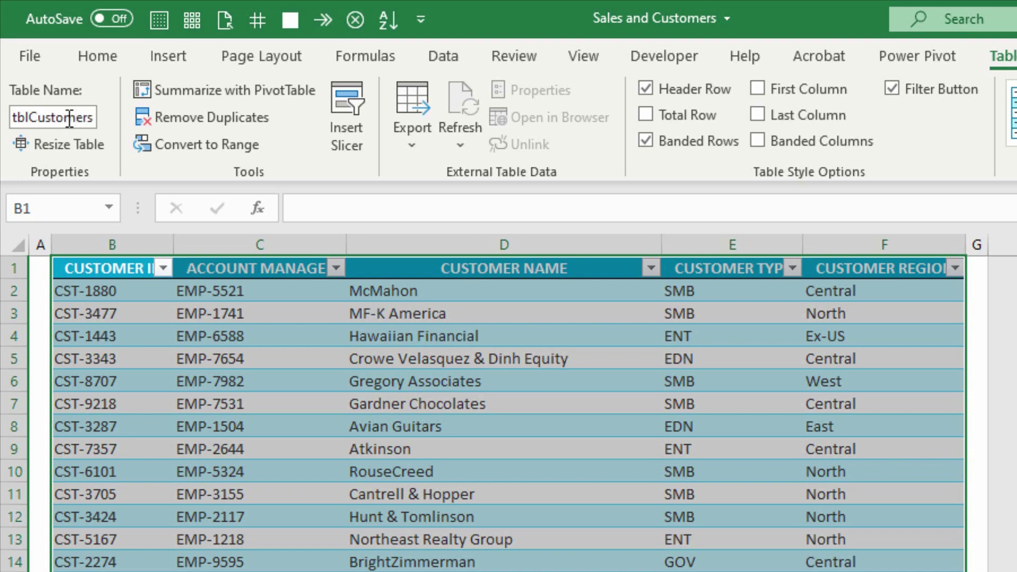
key("Return")
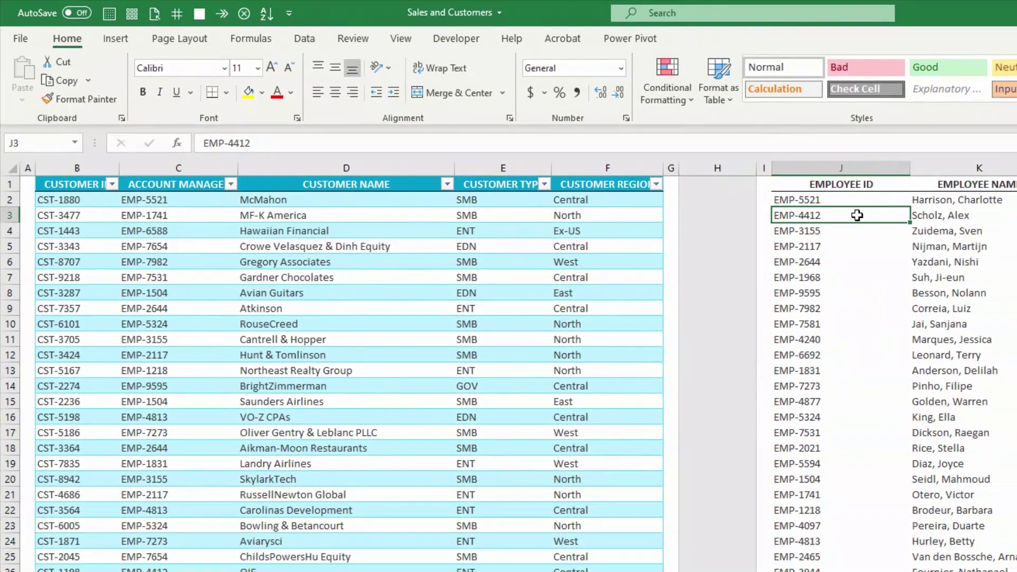
Turn the employee range into a table named tblEmployees with Ctrl+T
key("ctrl+t")
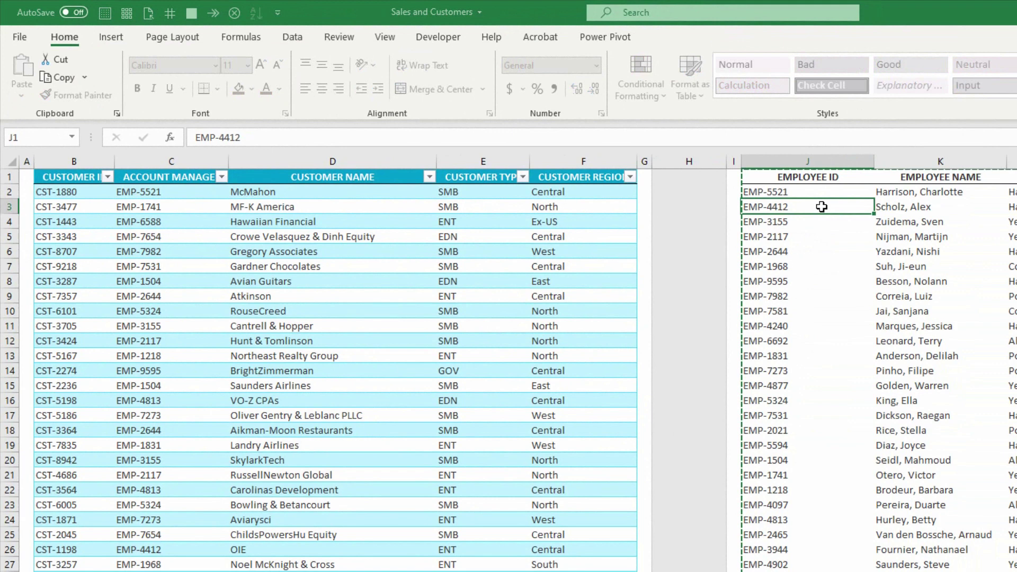
key("Return")
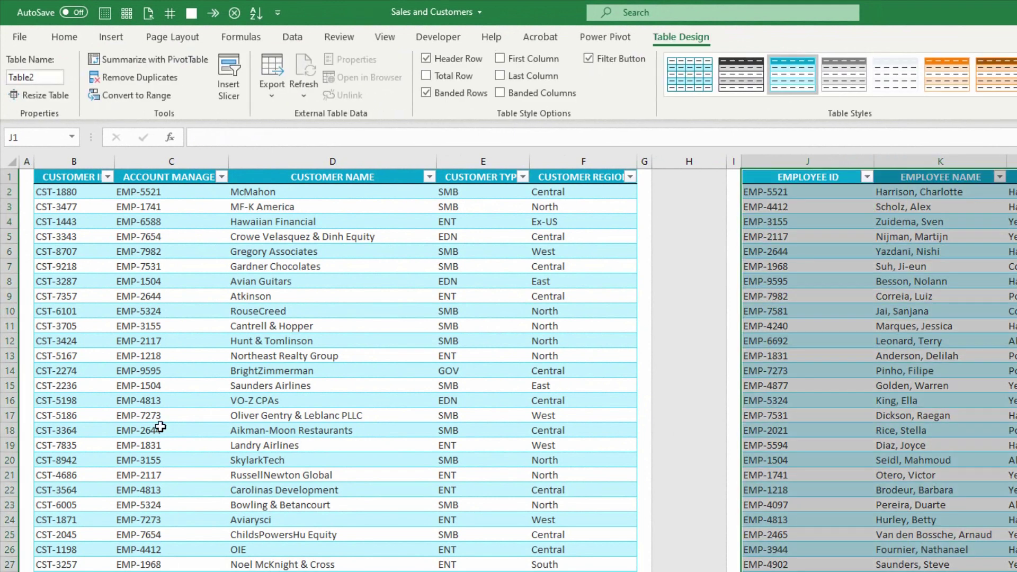
left_click(39, 78)
type("tblEmployees")
key("Return")
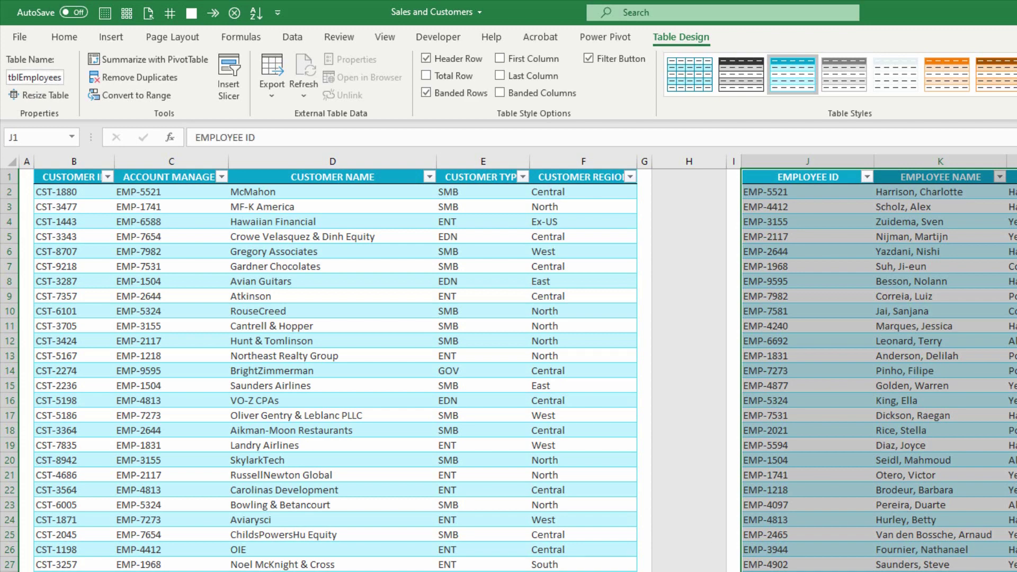
Turn the sales range into a table named tblSales
scroll(200, 199, "right", 5)
left_click(153, 190)
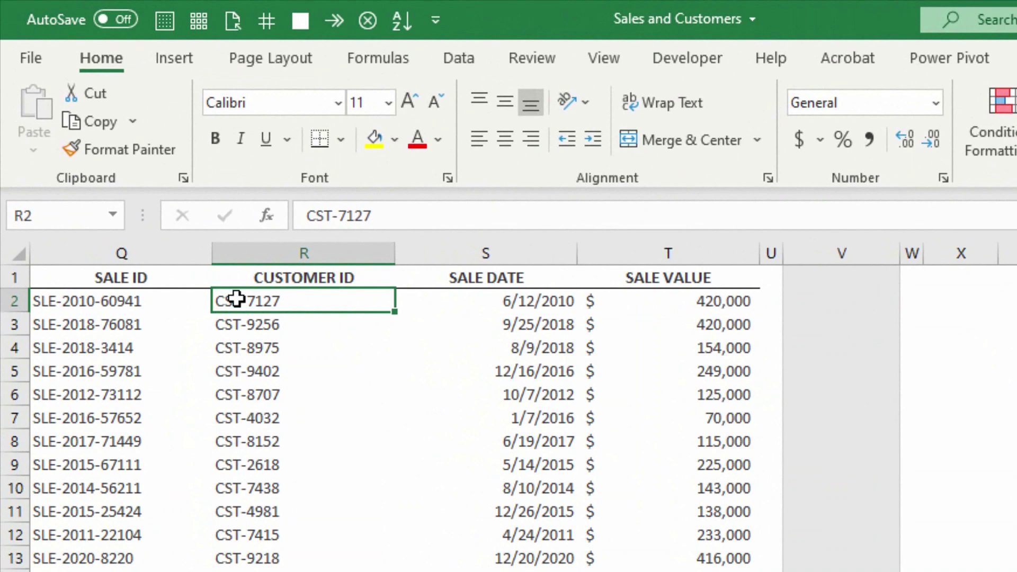
key("ctrl+t")
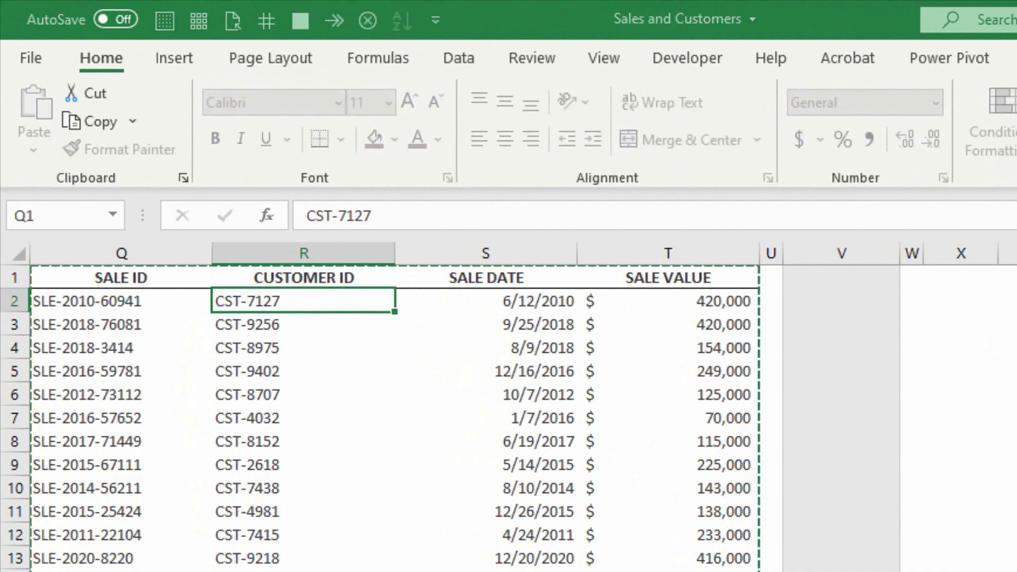
key("Return")
left_click(68, 119)
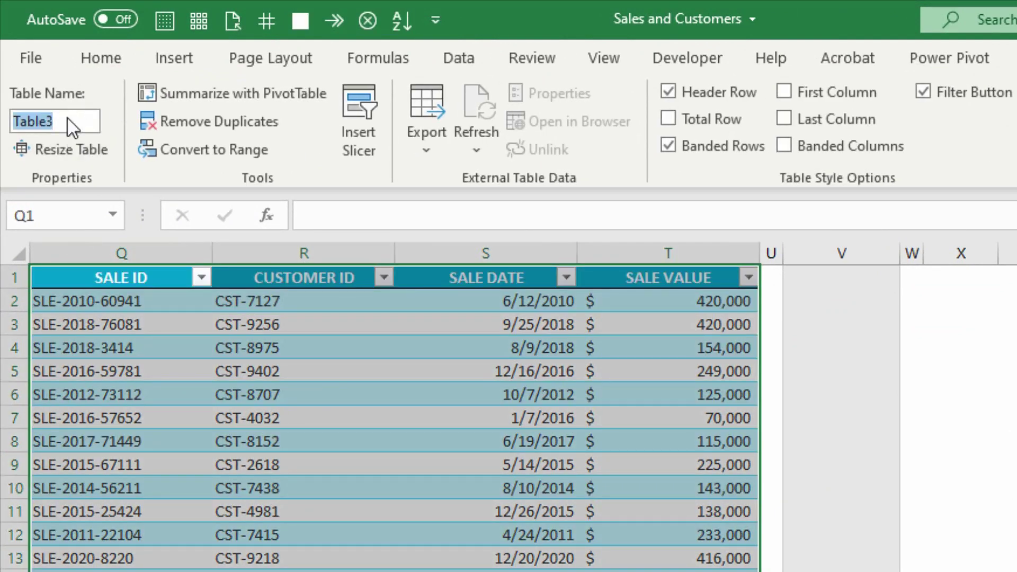
type("tblSales")
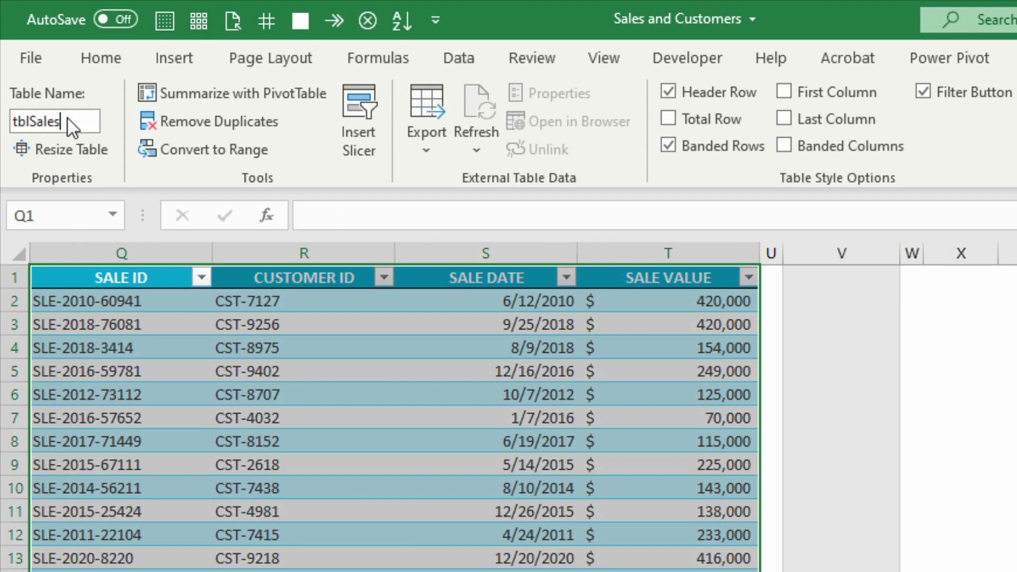
key("Return")
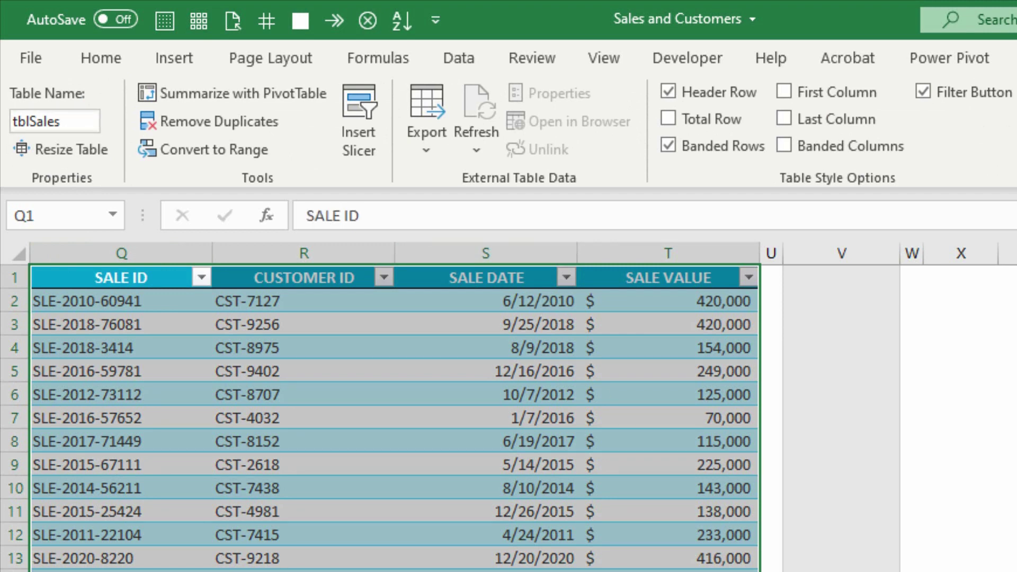
Select a cell in tblCustomers and show the Data tab commands
scroll(508, 408, "left", 5)
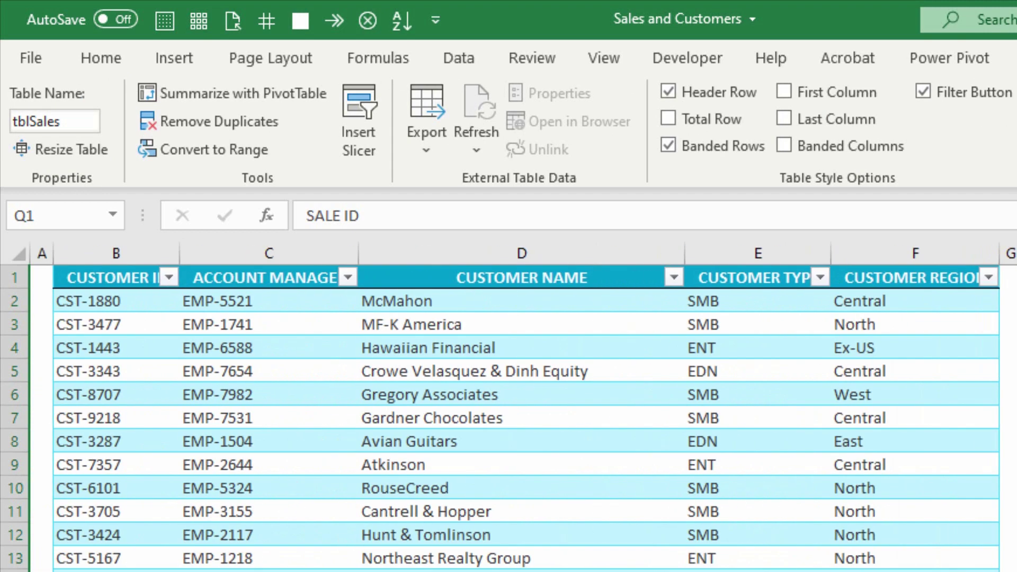
left_click(479, 386)
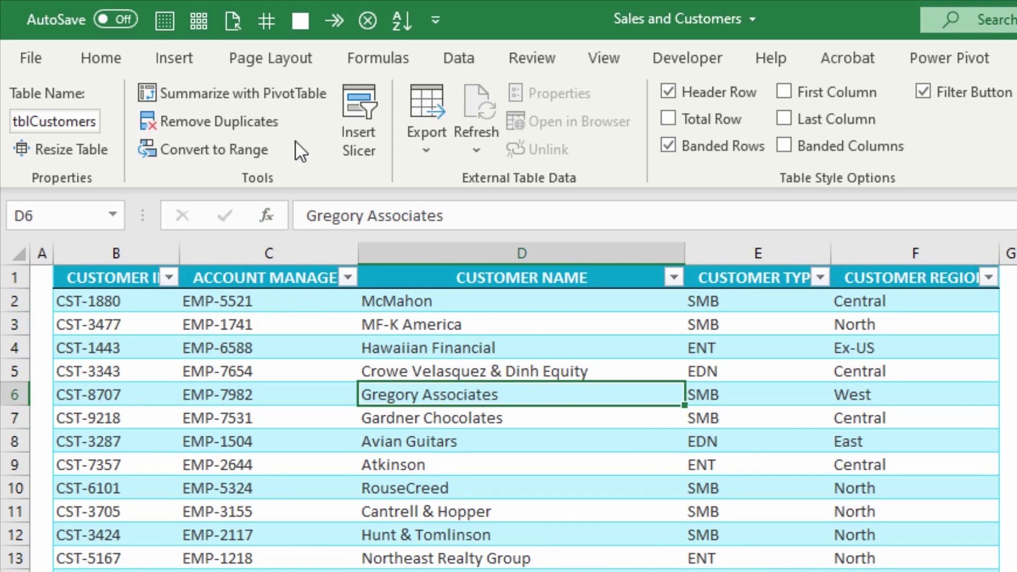
left_click(442, 58)
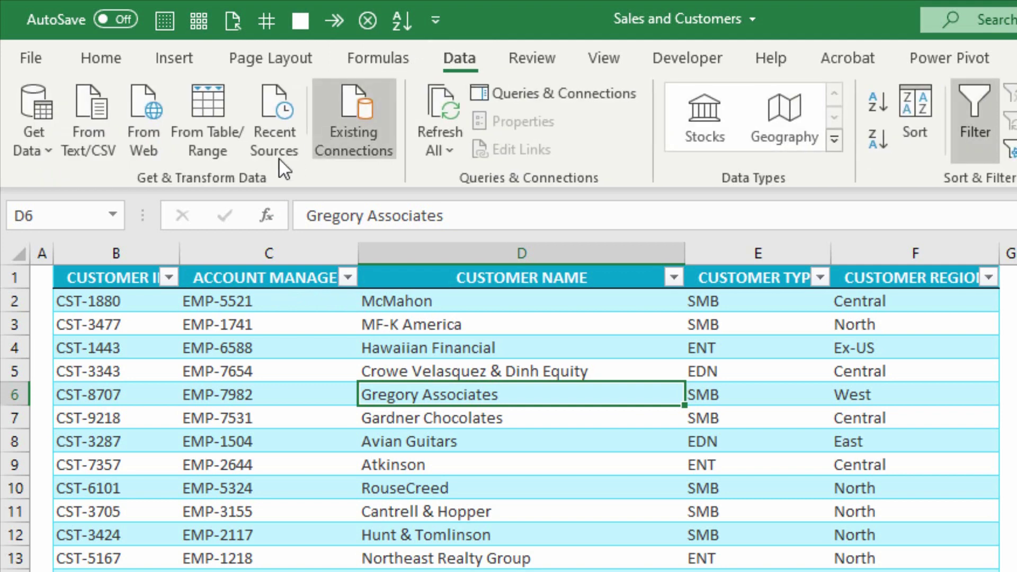
Send tblCustomers to Power Query via From Table/Range and load it as Only Create Connection
left_click(213, 147)
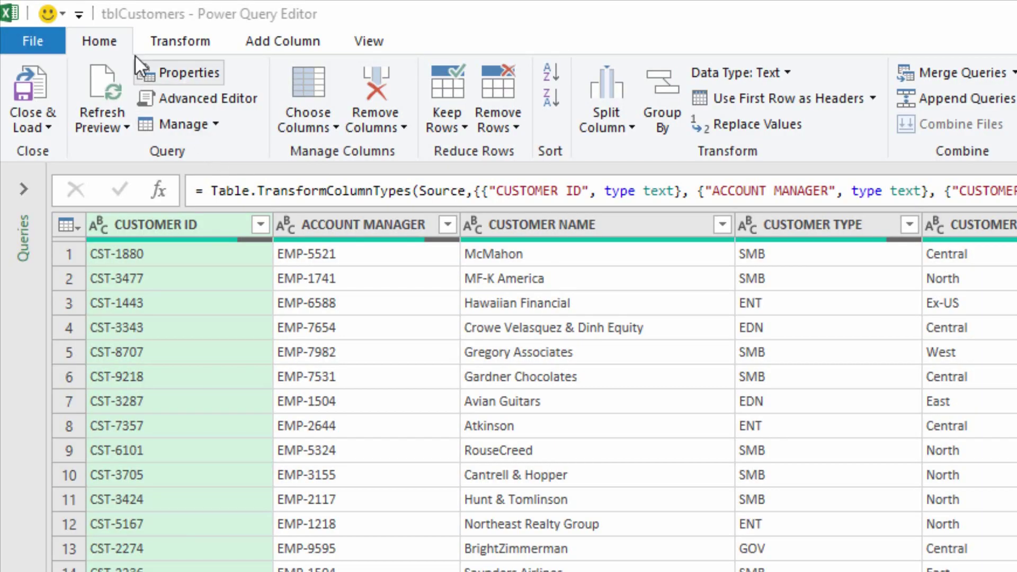
left_click(26, 132)
left_click(69, 179)
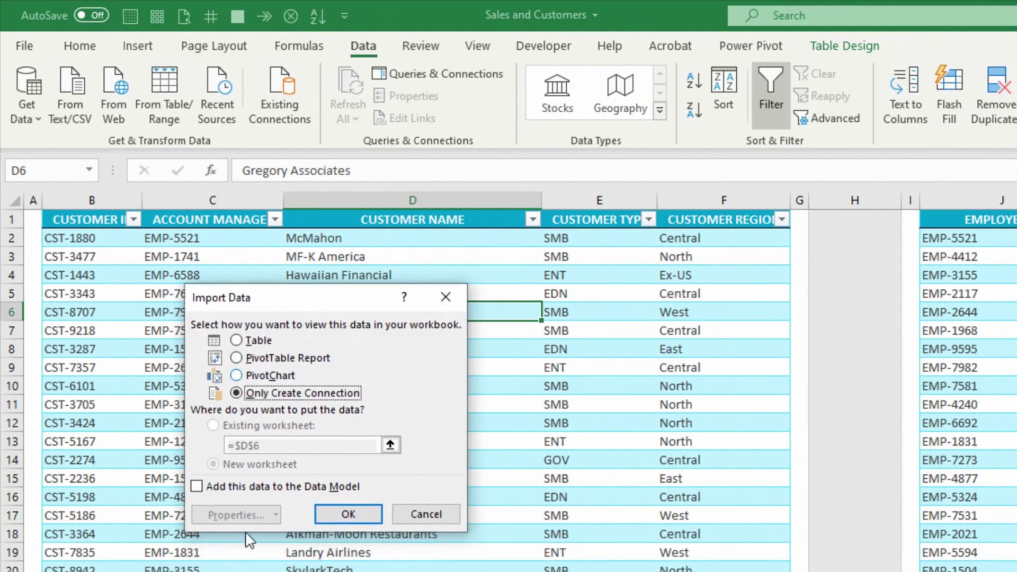
left_click(339, 513)
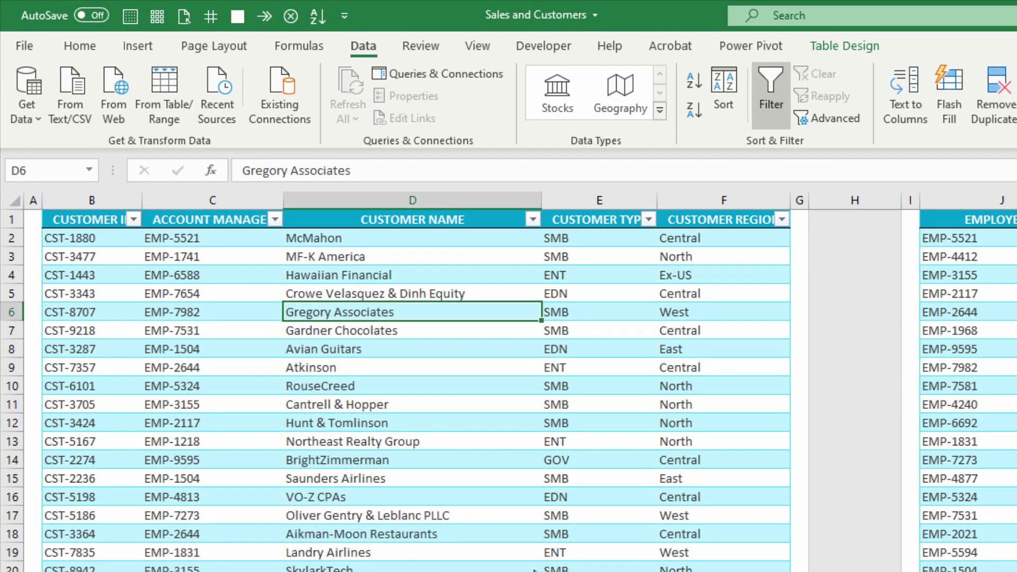
Send tblEmployees to Power Query from Table/Range and load it as Only Create Connection
scroll(509, 371, "right", 3)
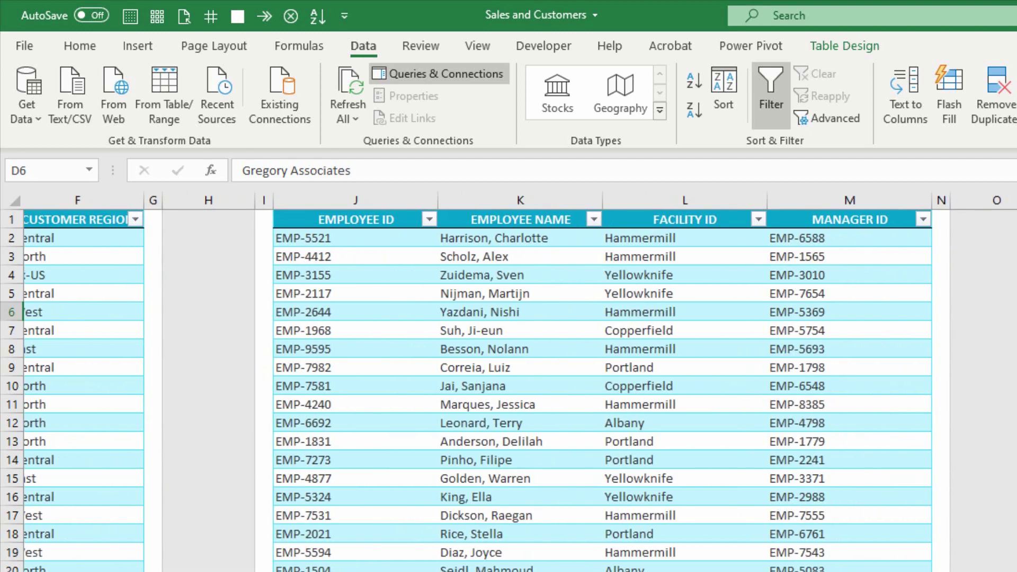
left_click(443, 272)
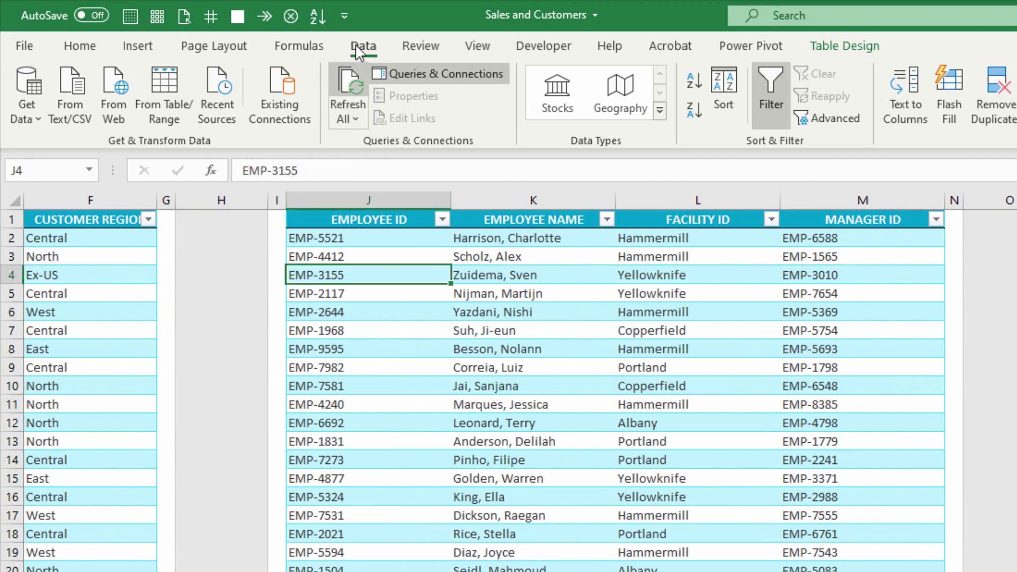
left_click(146, 106)
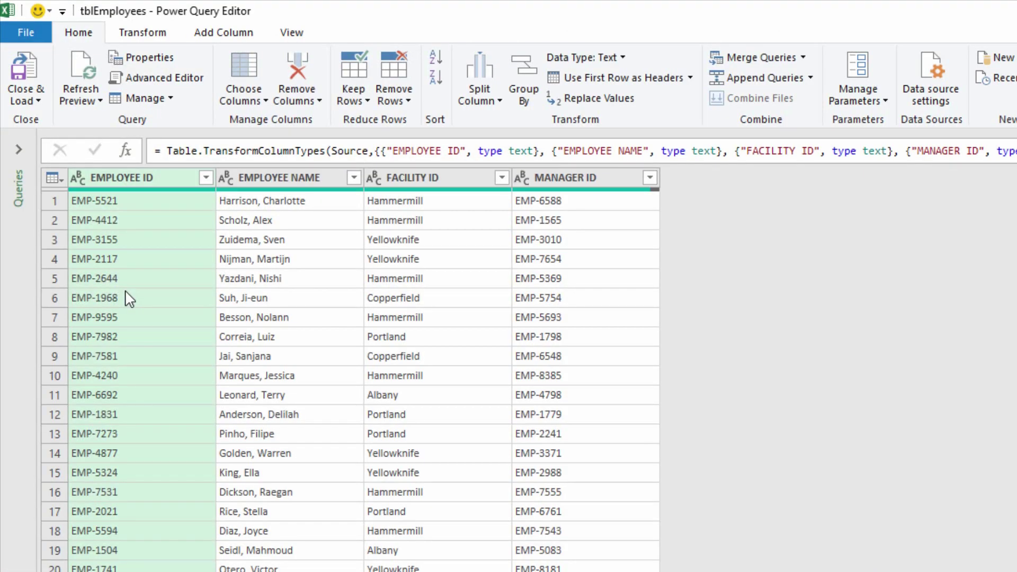
left_click(15, 97)
left_click(68, 142)
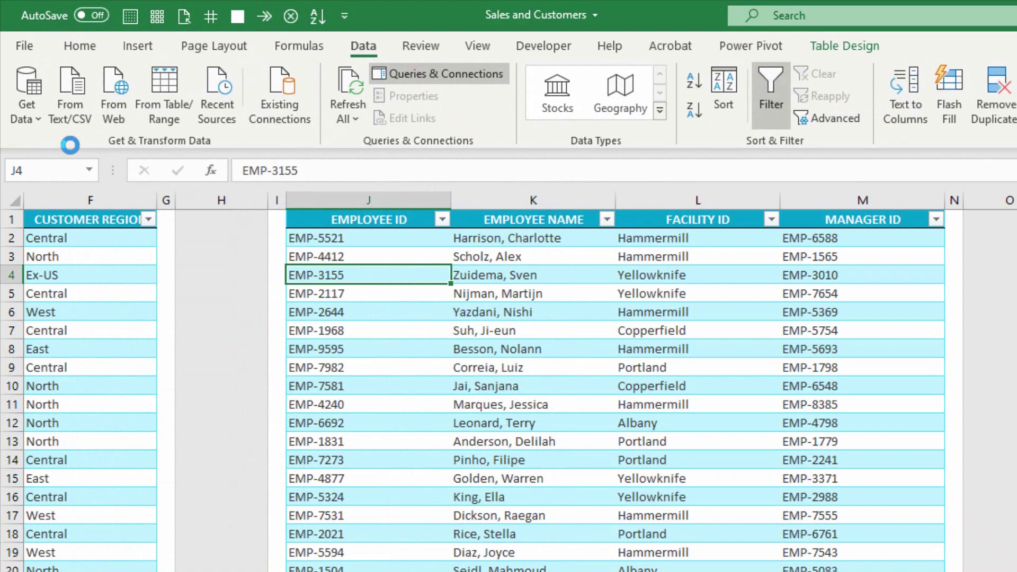
left_click(317, 393)
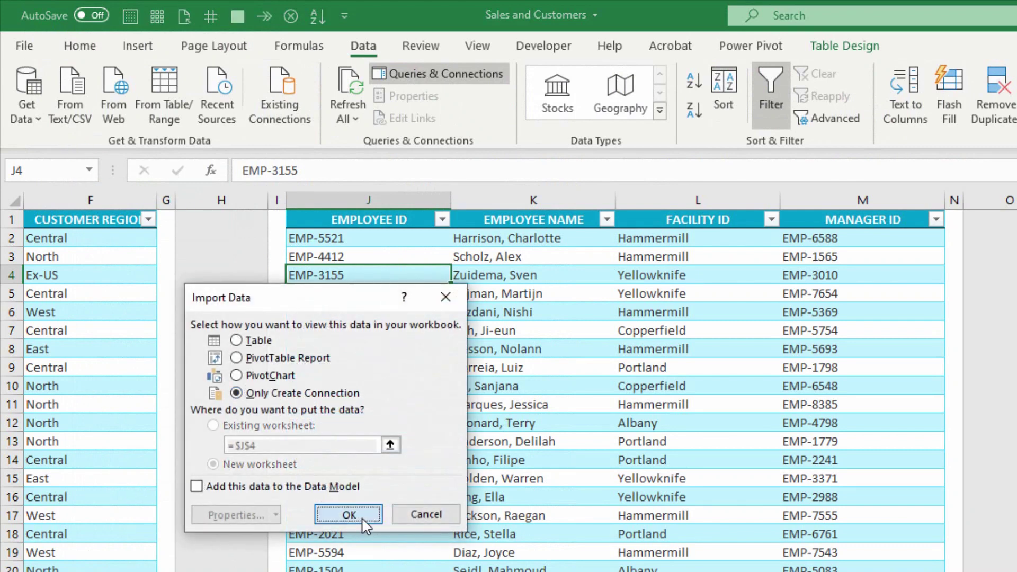
left_click(361, 516)
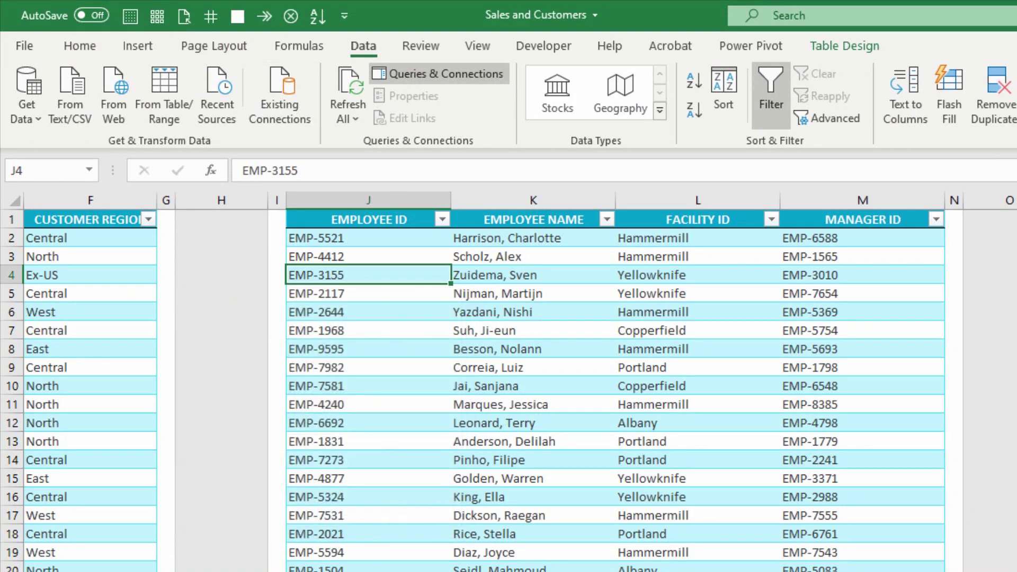
scroll(520, 381, "right", 10)
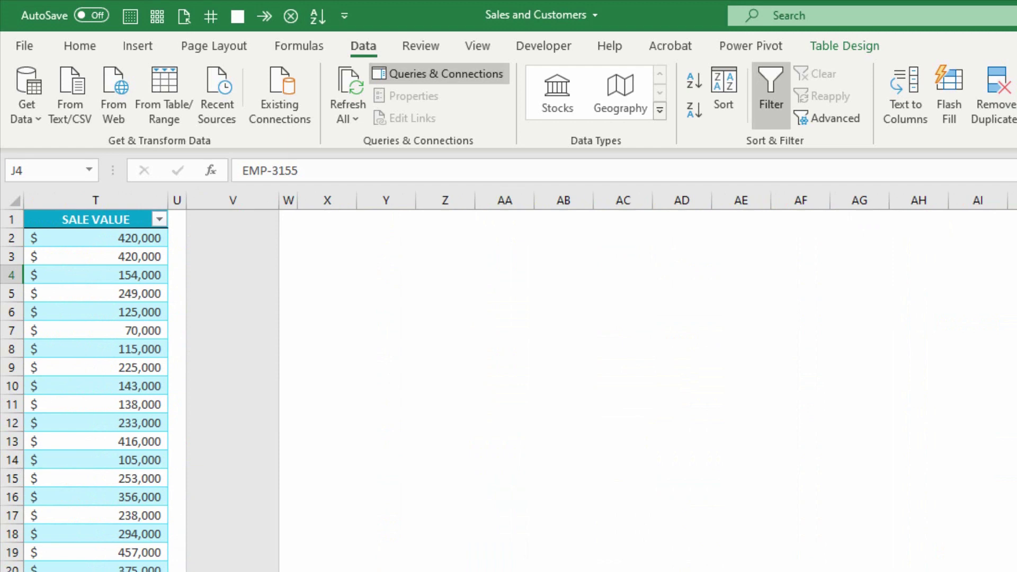
Send tblSales to Power Query from Table/Range and load it as Only Create Connection
scroll(339, 217, "left", 5)
left_click(254, 263)
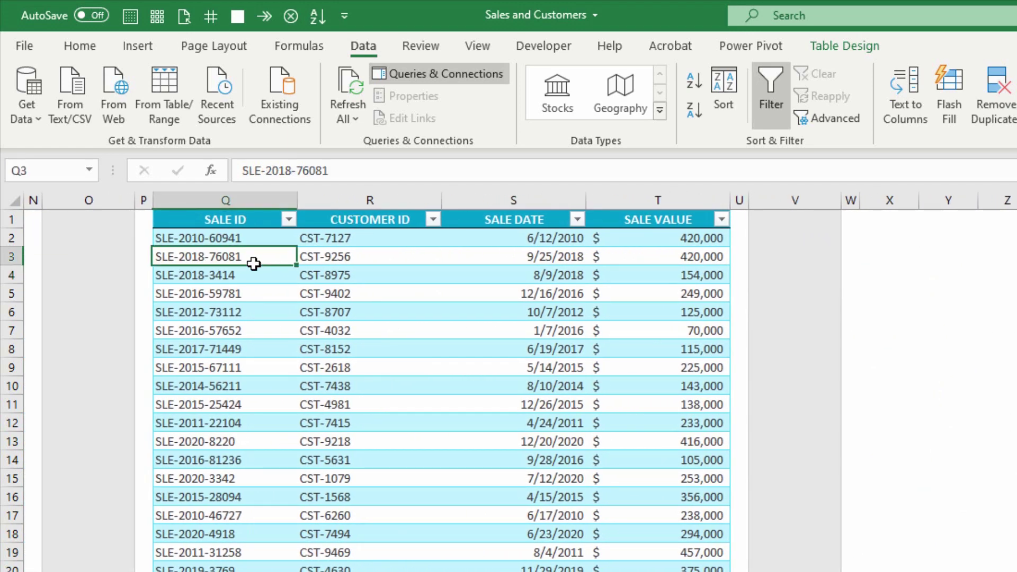
left_click(148, 100)
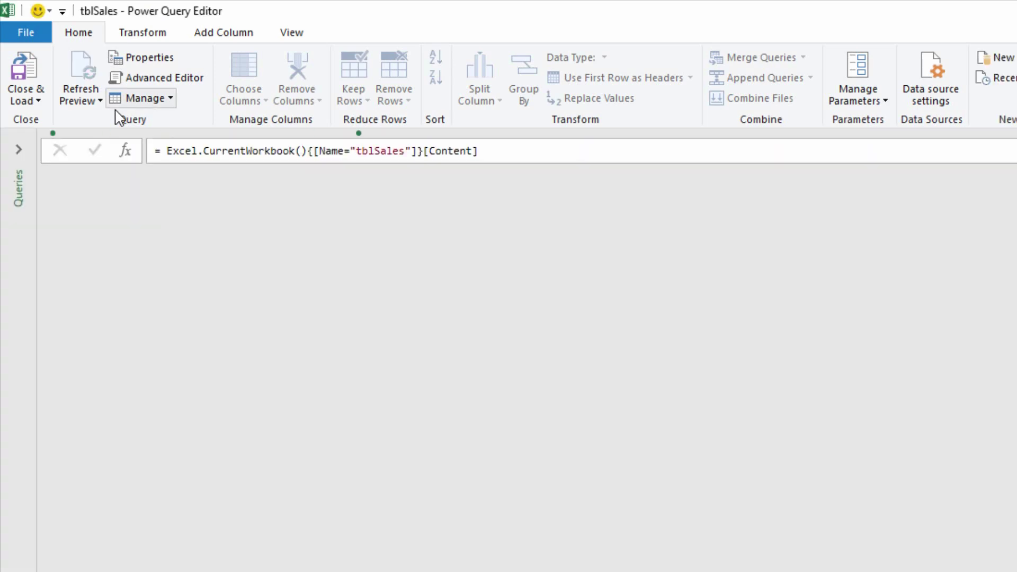
left_click(24, 100)
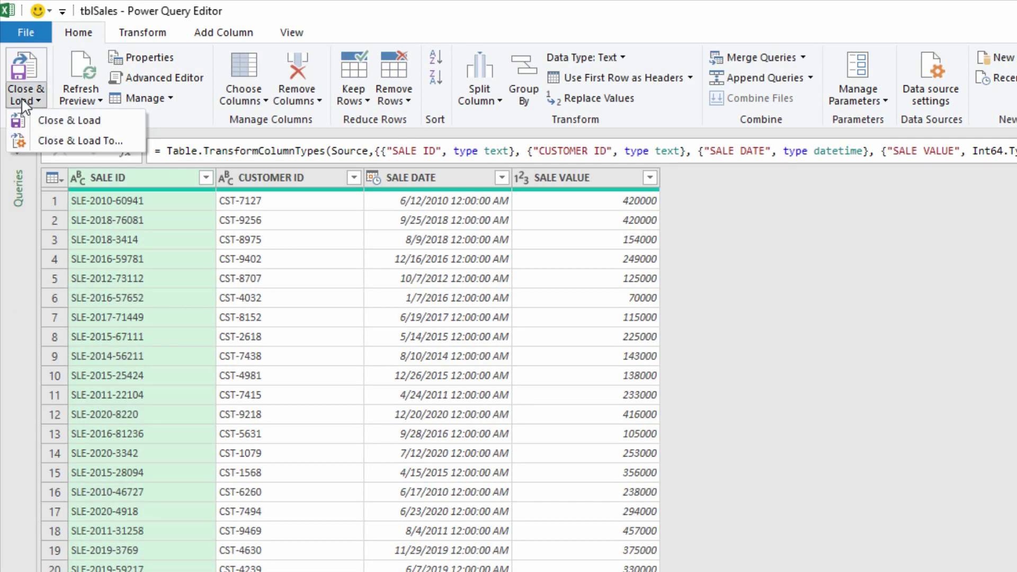
left_click(88, 141)
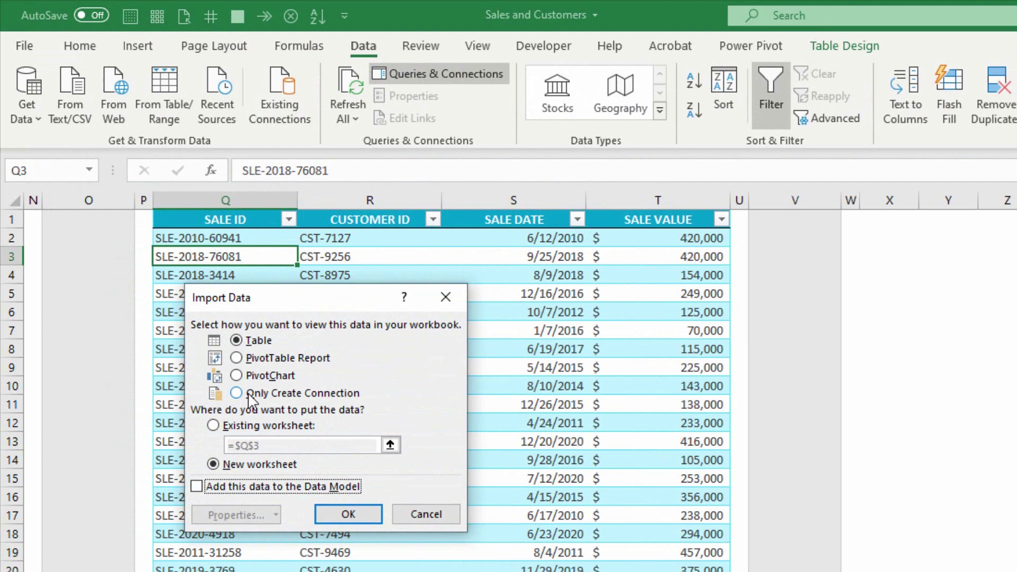
left_click(248, 394)
left_click(355, 514)
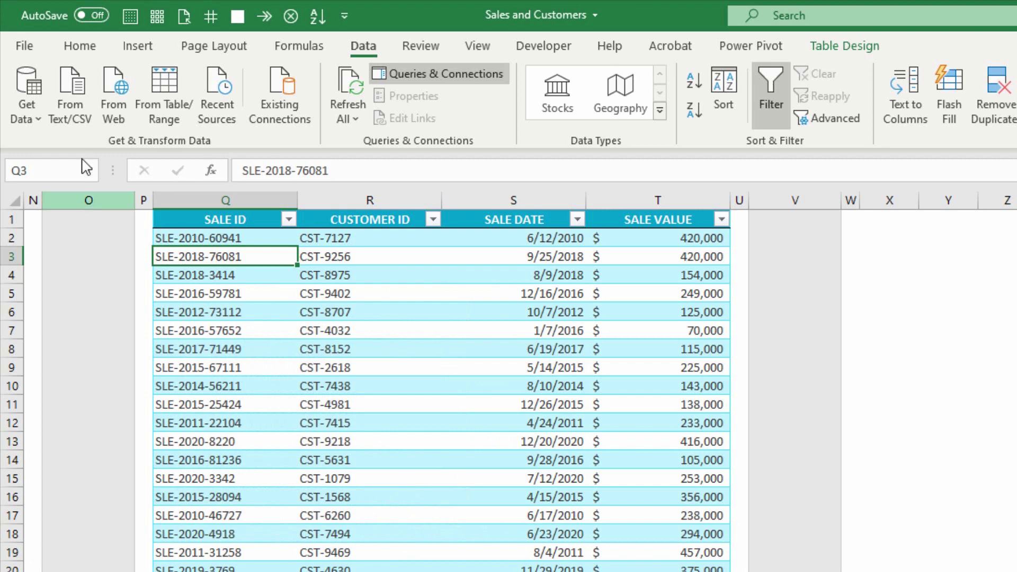
Launch Power Query Editor from Get Data and preview the tblSales query
left_click(40, 118)
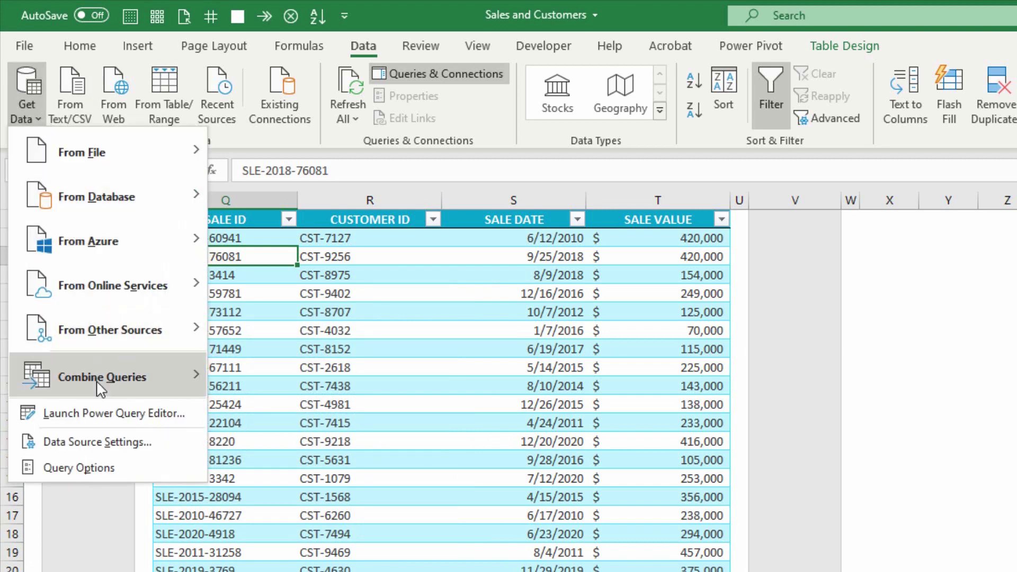
left_click(106, 414)
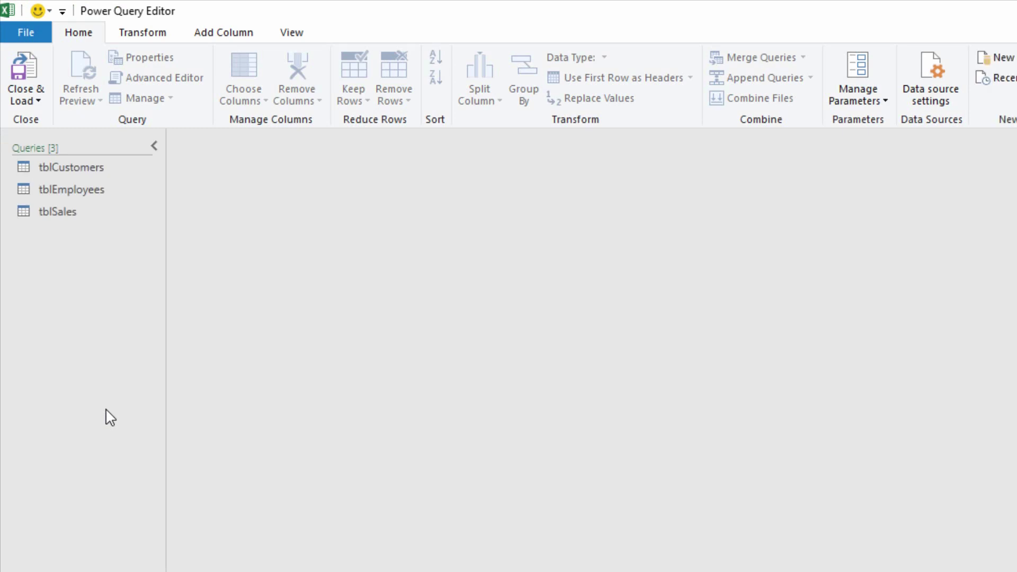
left_click(66, 214)
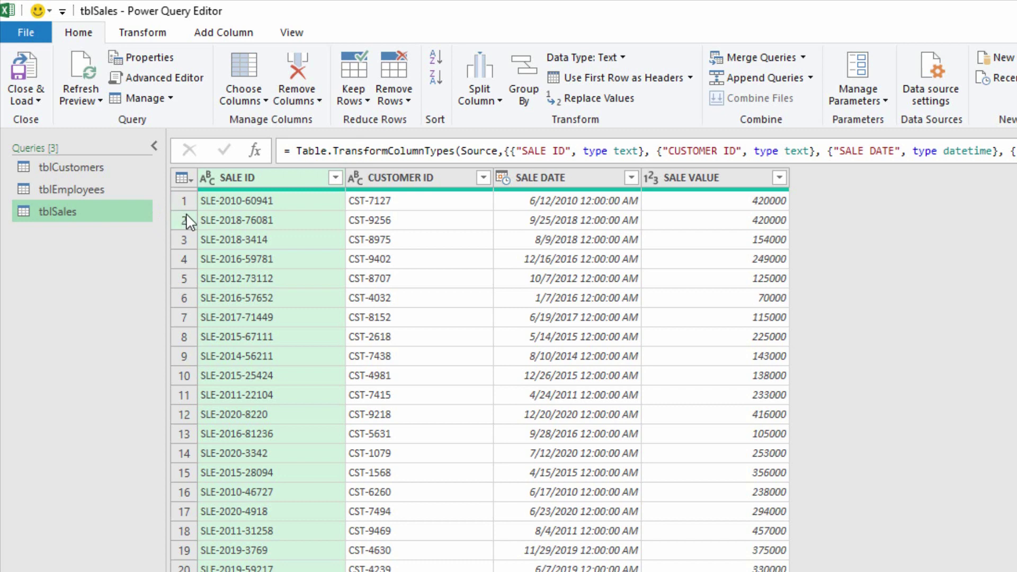
Apply a Between date filter on SALE DATE from 1/1/2019 to 12/31/2019
left_click(631, 178)
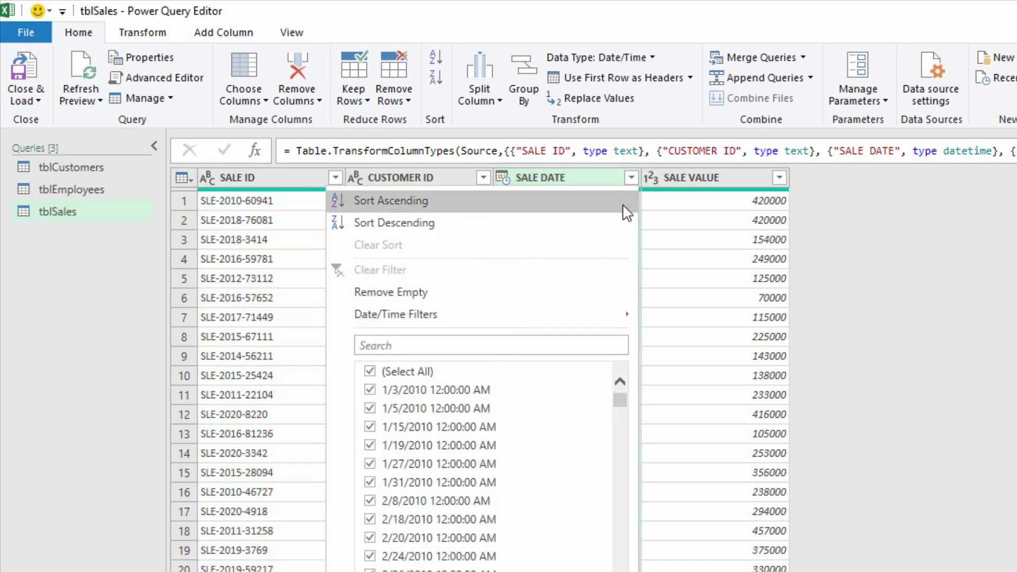
mouse_move(569, 321)
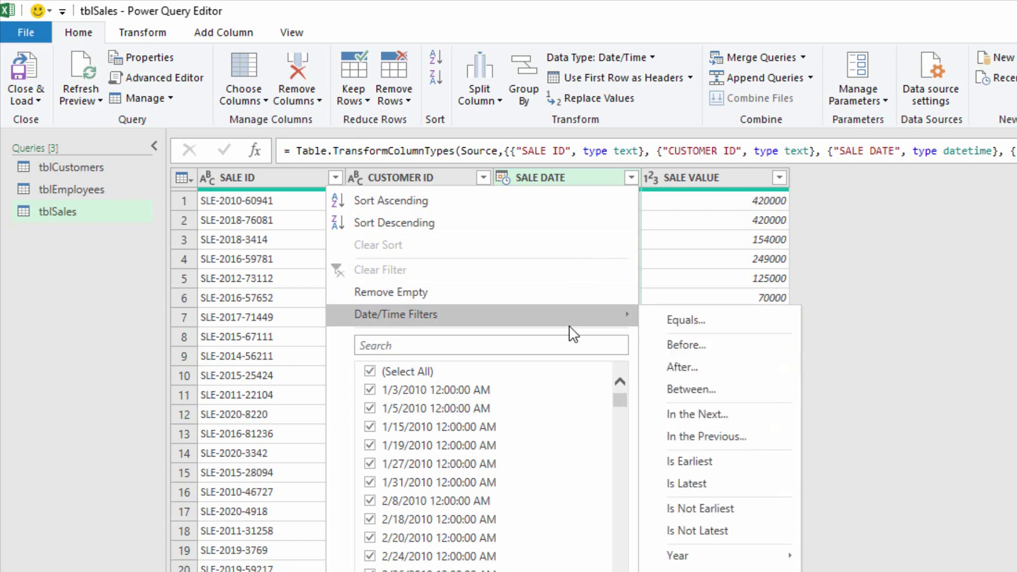
left_click(701, 398)
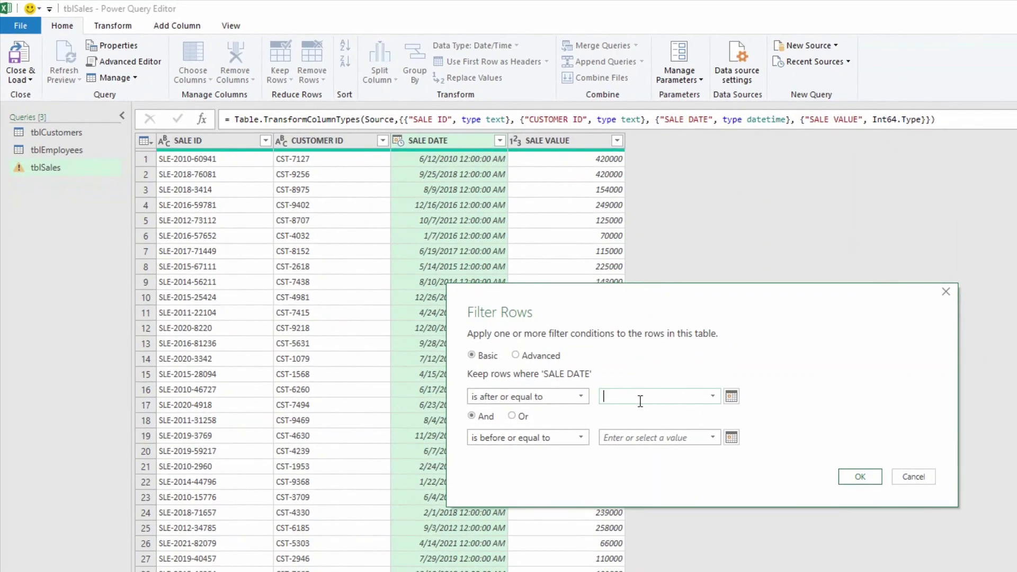
type("1/1//2019")
key("Tab")
key("Tab")
key("Tab")
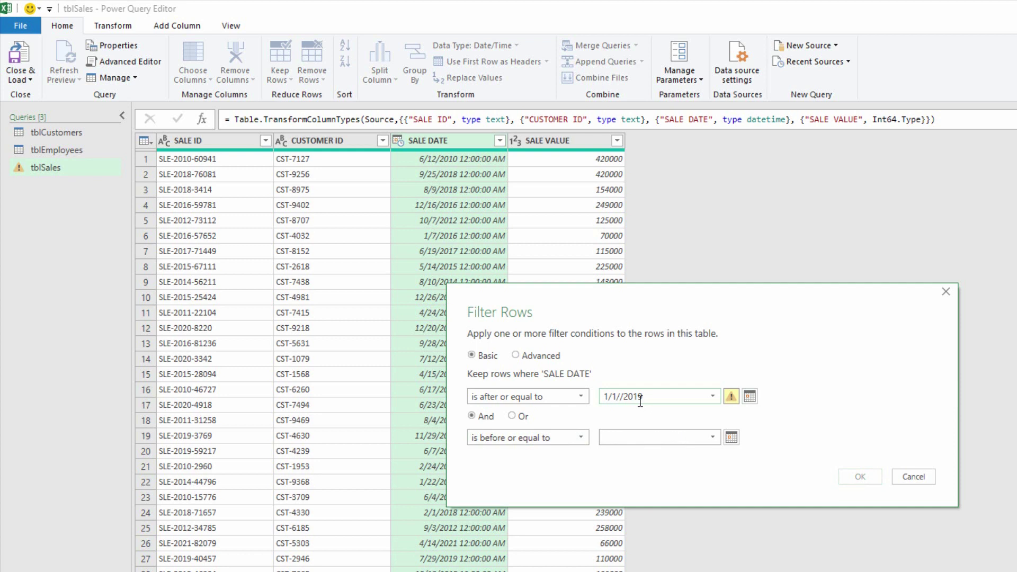
type("12/31/2019")
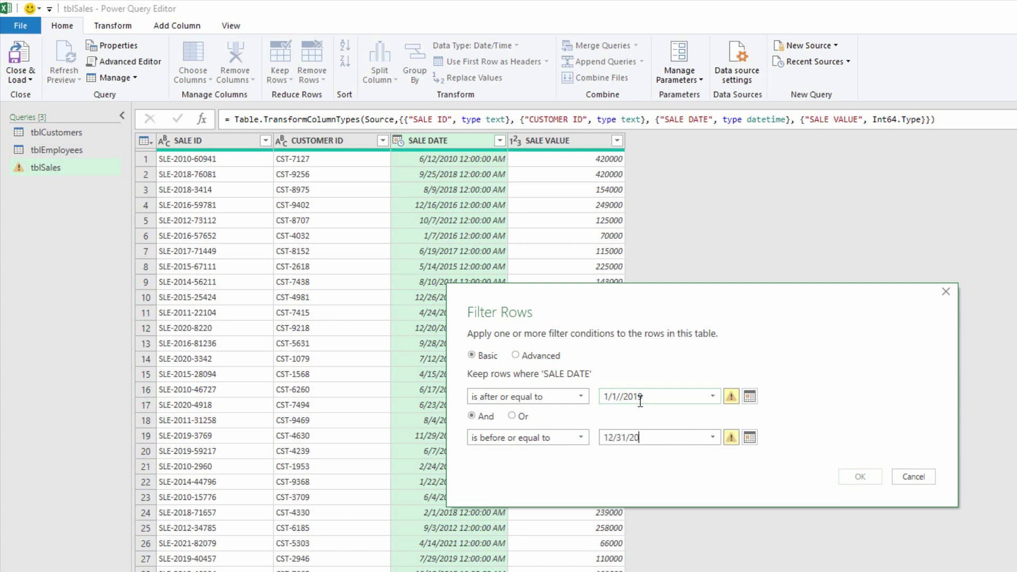
left_click(620, 396)
key("BackSpace")
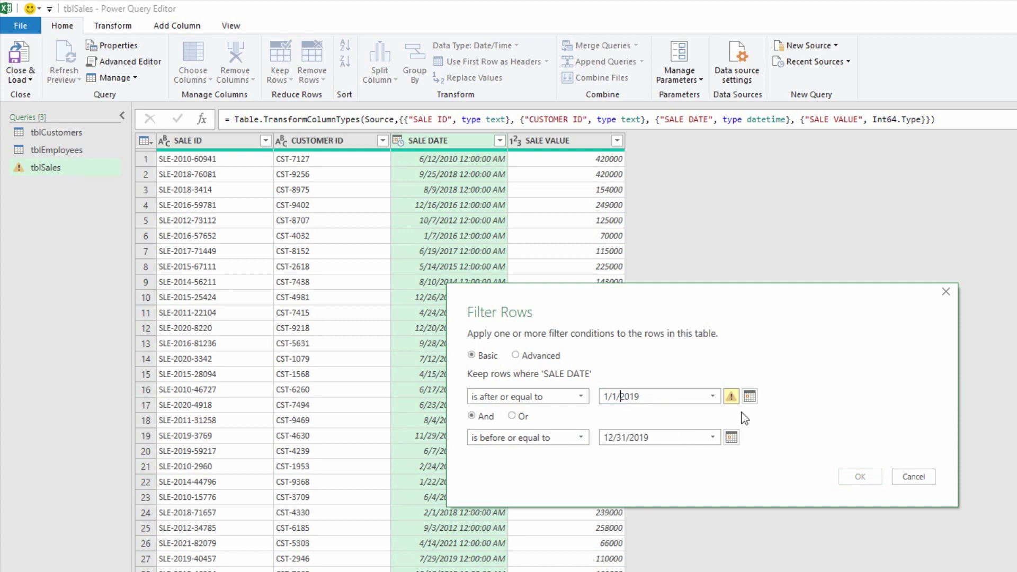
left_click(853, 478)
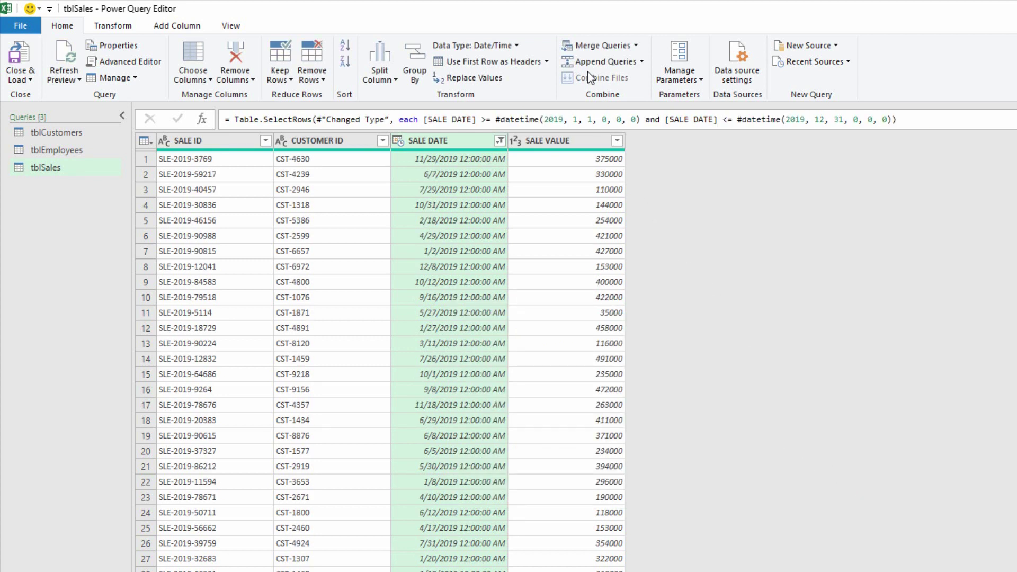
Merge tblSales with tblCustomers as a new query, matching on CUSTOMER ID in both
left_click(636, 46)
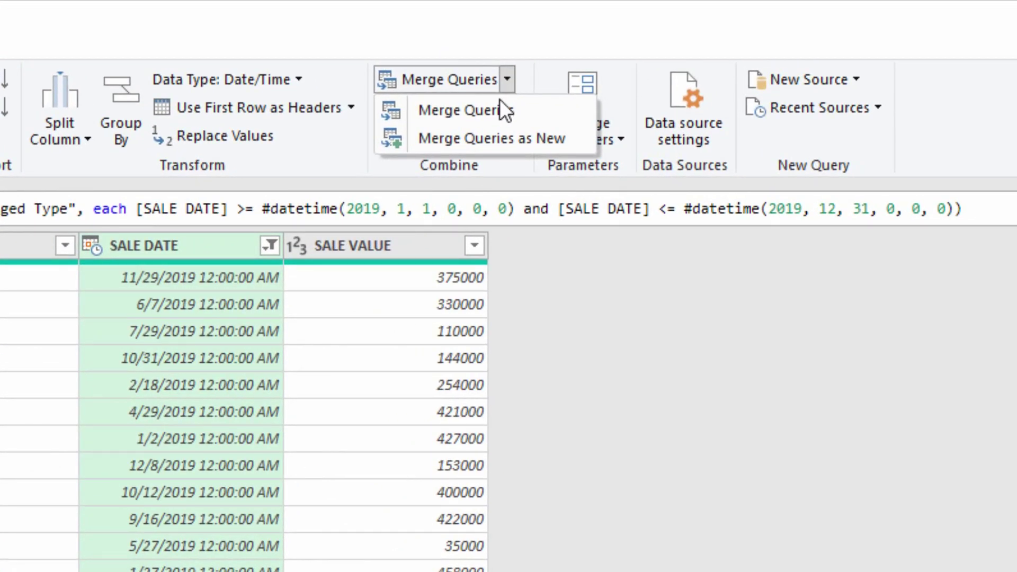
left_click(498, 138)
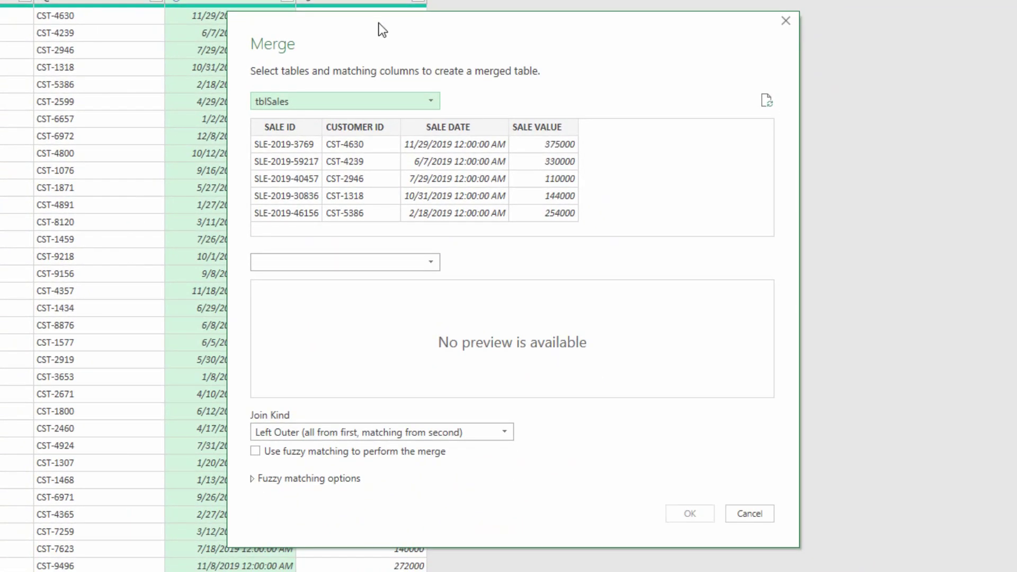
left_click(344, 128)
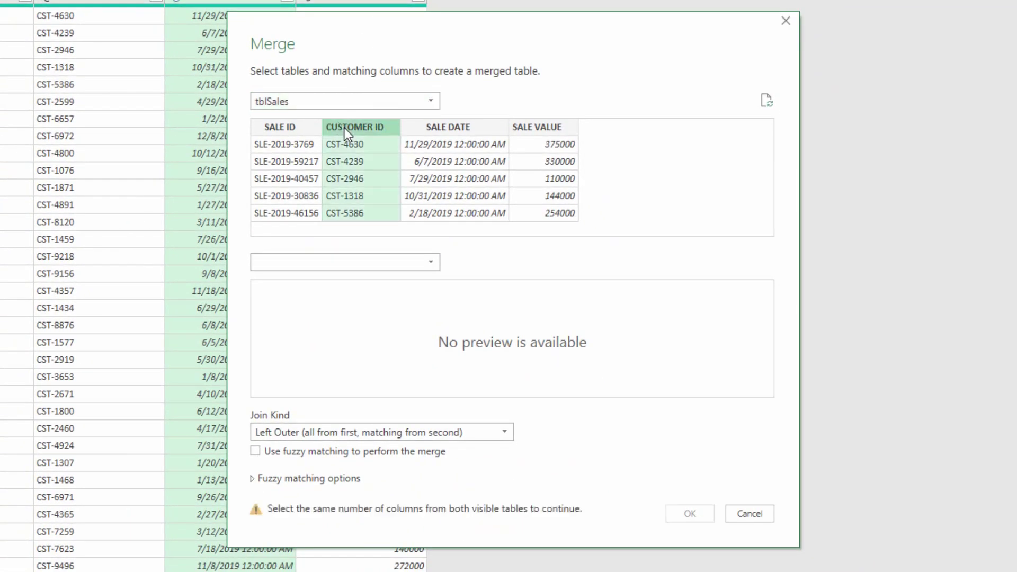
left_click(431, 262)
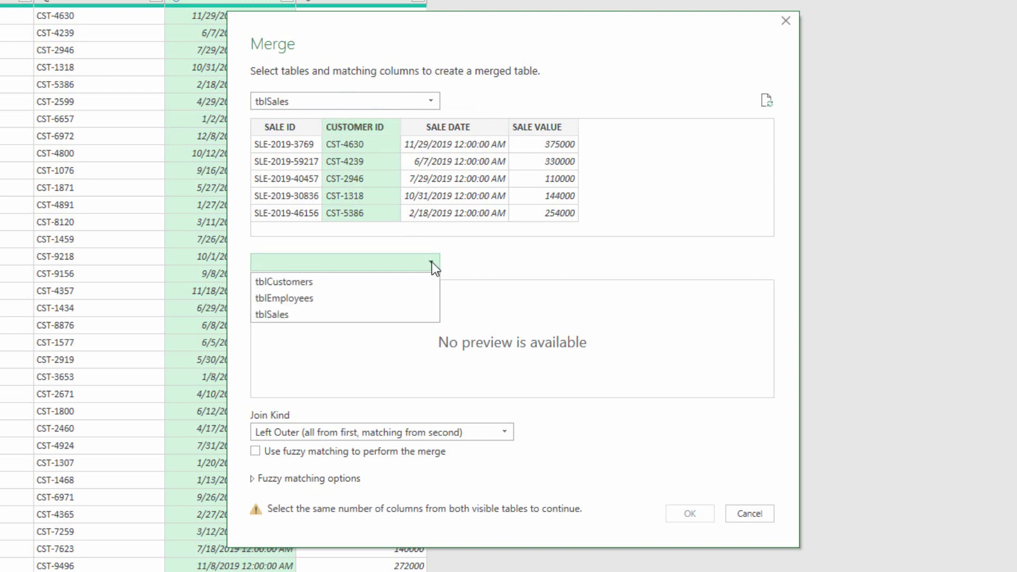
left_click(389, 286)
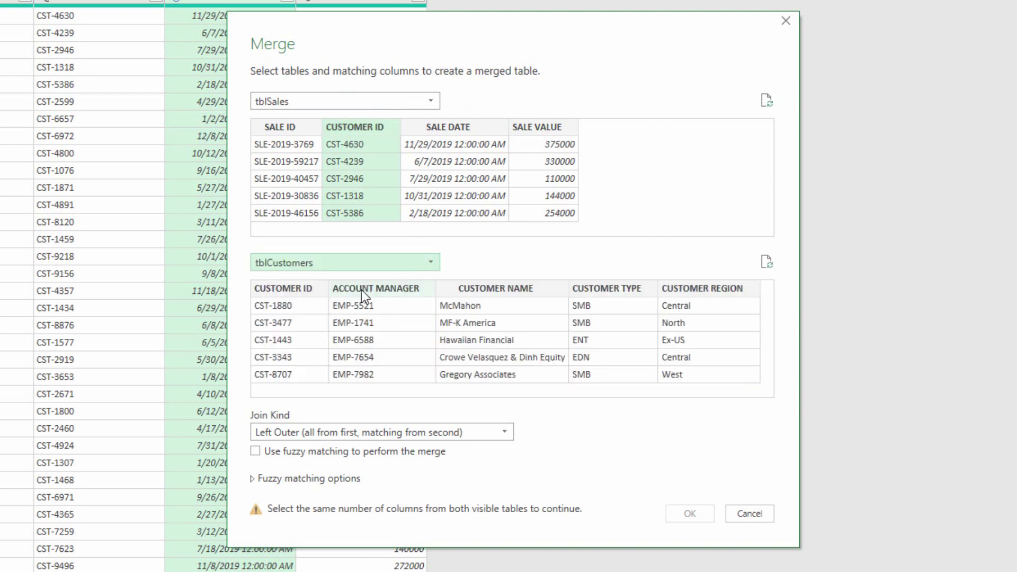
left_click(293, 291)
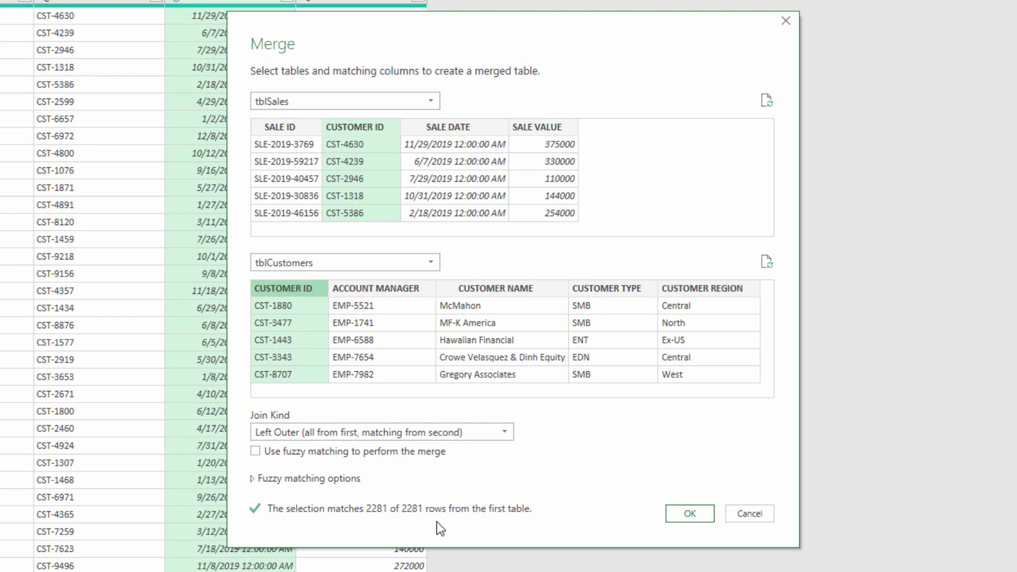
left_click(701, 521)
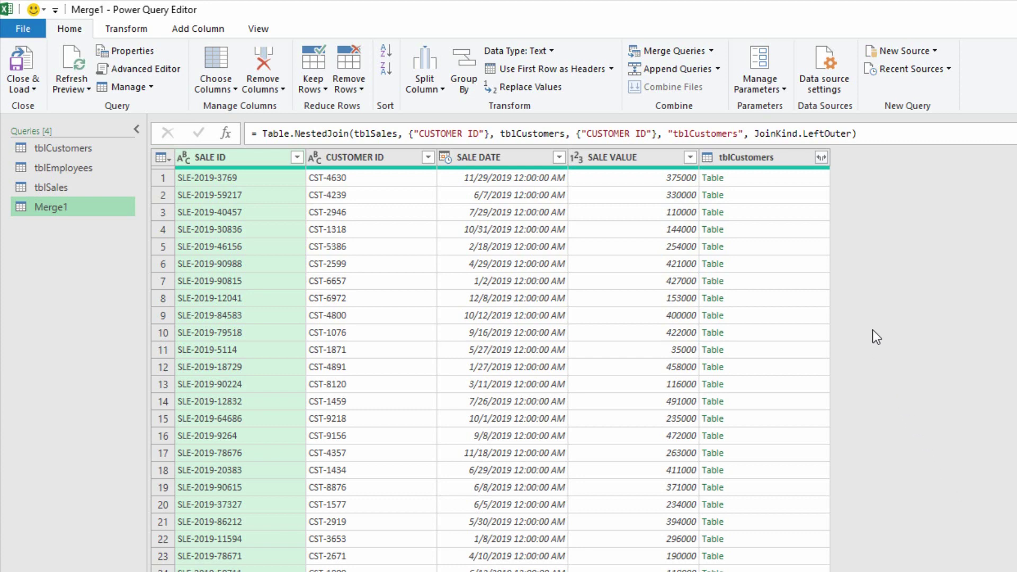
Expand tblCustomers into ACCOUNT MANAGER, CUSTOMER NAME, CUSTOMER TYPE and CUSTOMER REGION, excluding CUSTOMER ID, without prefixes
left_click(821, 156)
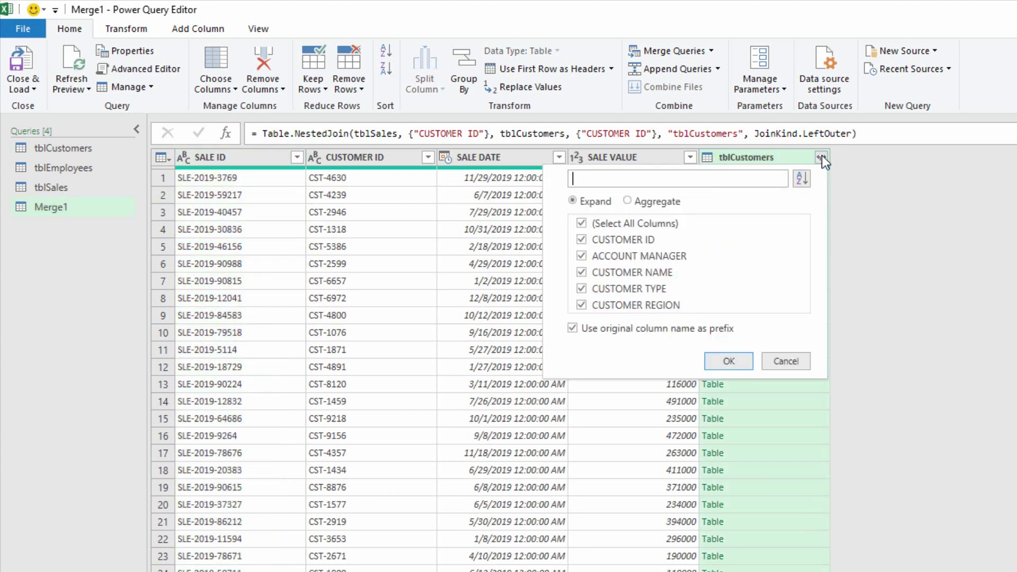
left_click(581, 240)
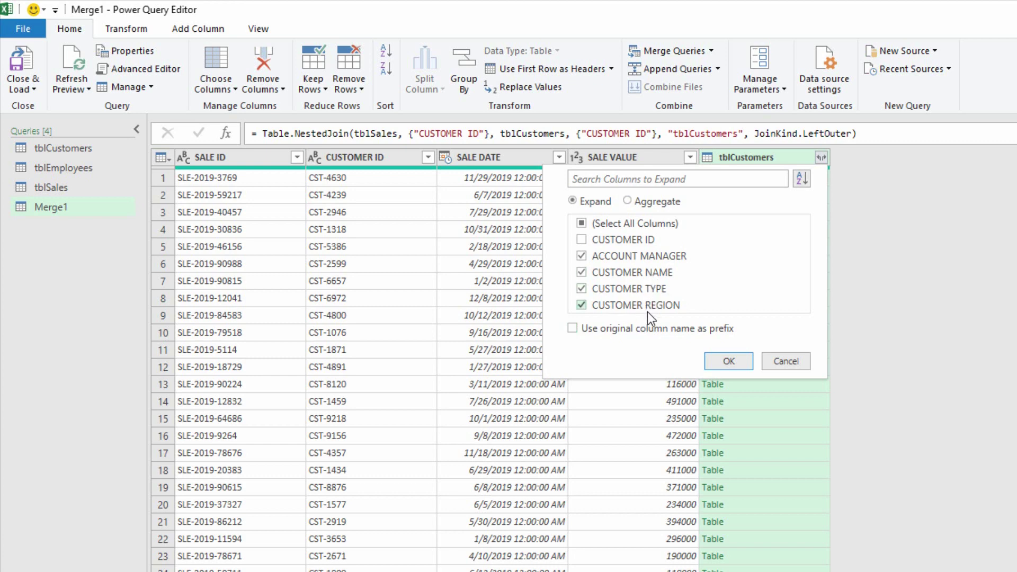
left_click(716, 363)
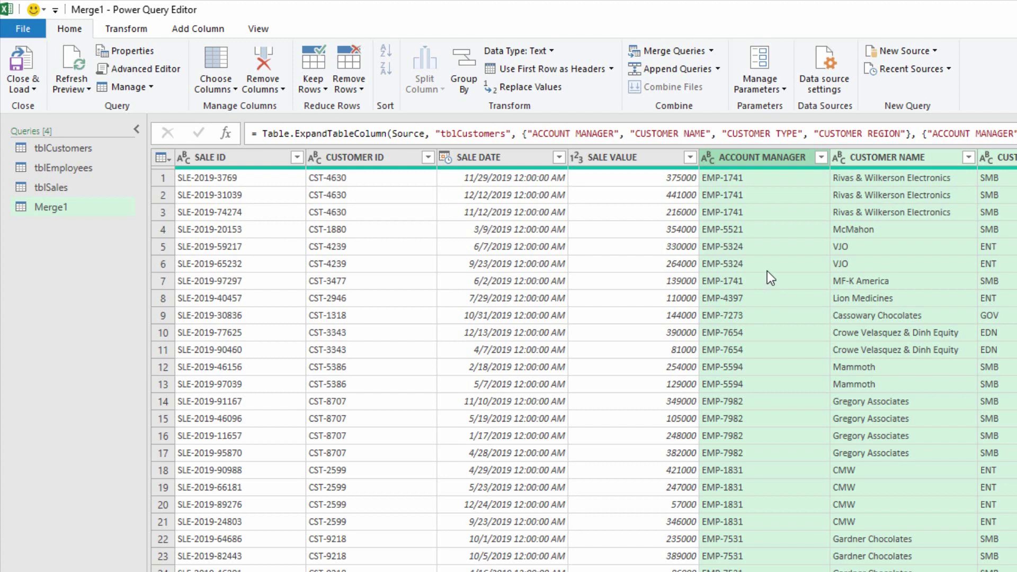
Merge tblEmployees into Merge1, matching ACCOUNT MANAGER to EMPLOYEE ID
left_click(764, 158)
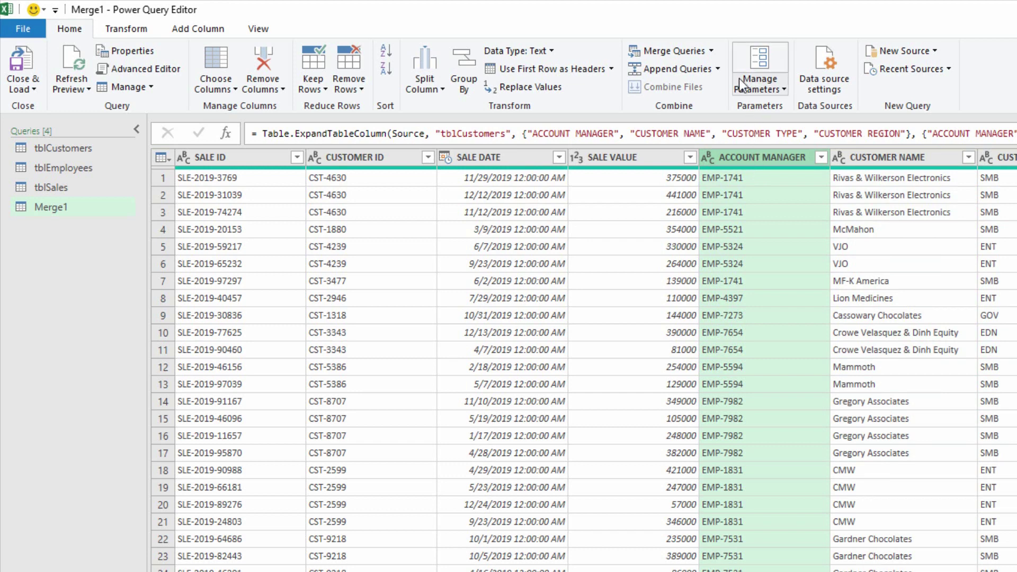
left_click(712, 50)
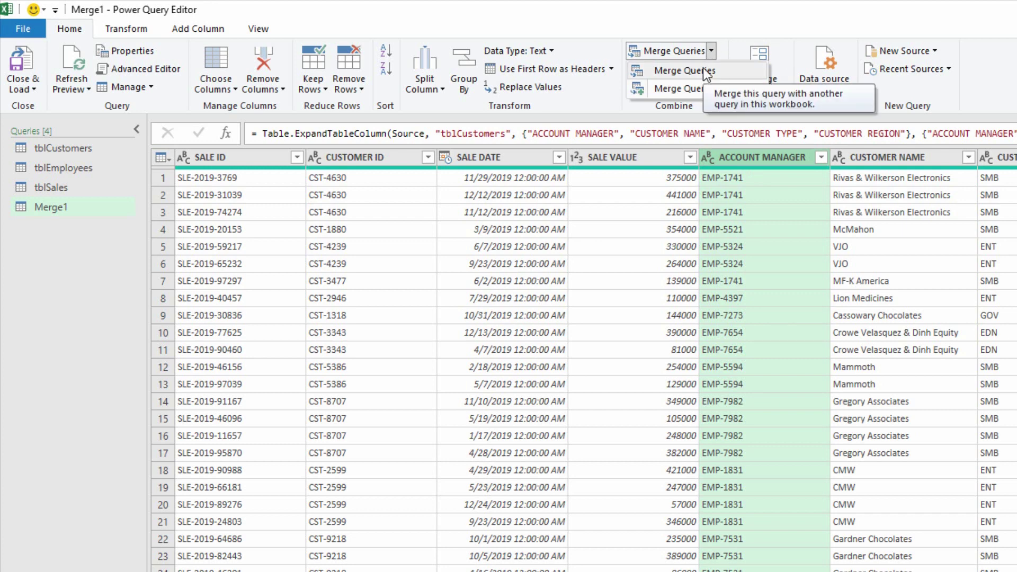
left_click(704, 68)
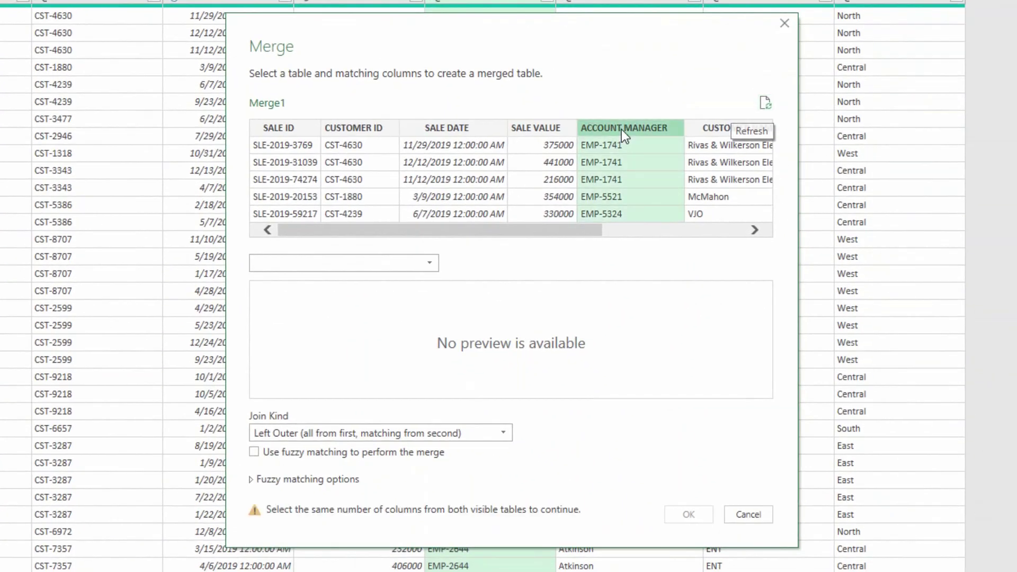
left_click(431, 263)
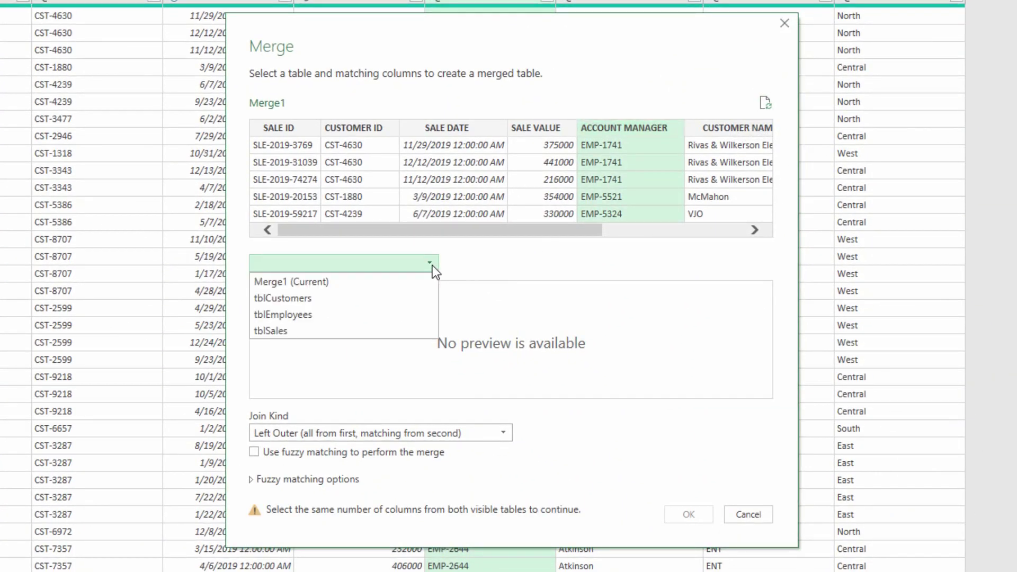
left_click(401, 317)
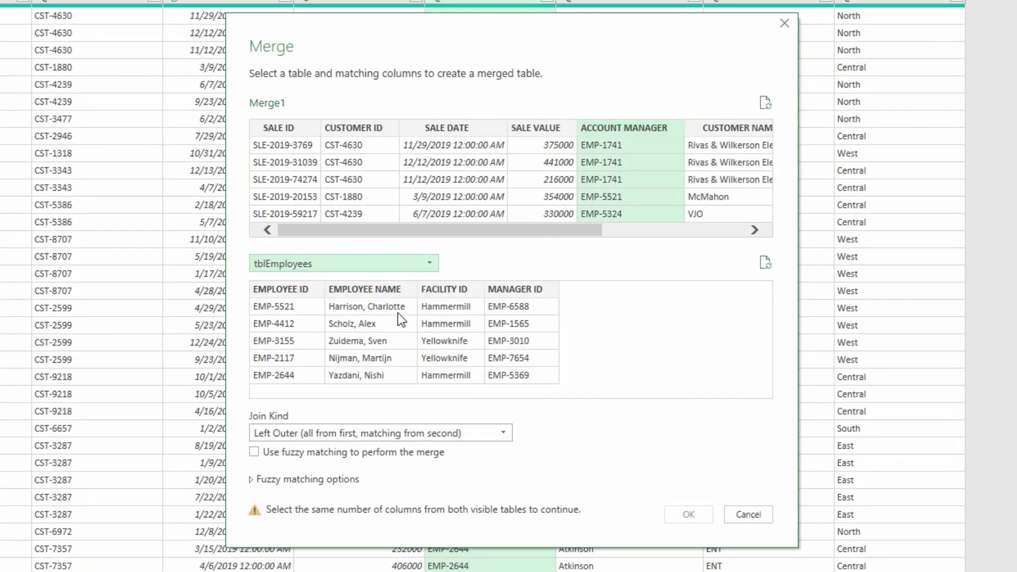
left_click(285, 291)
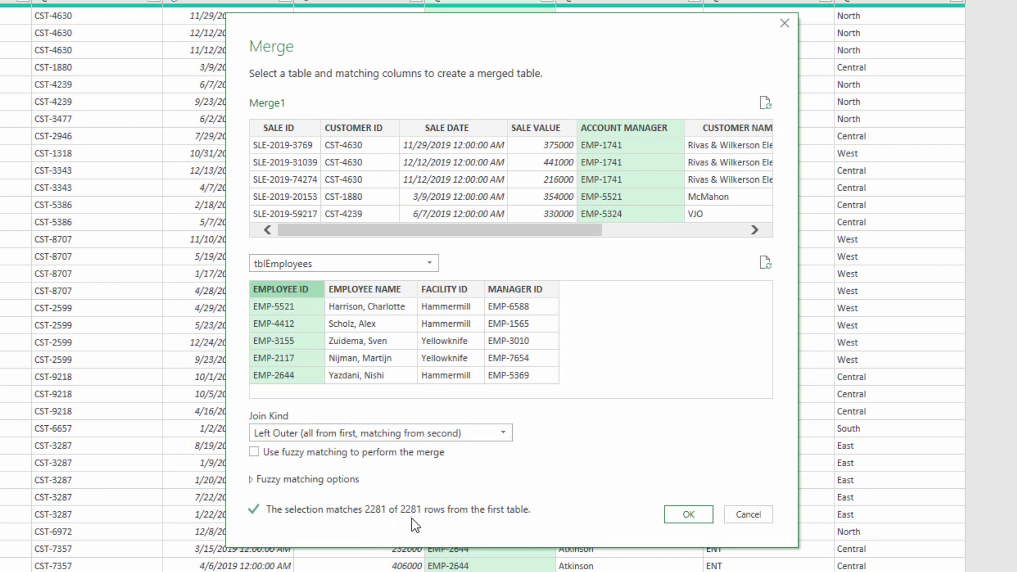
left_click(689, 515)
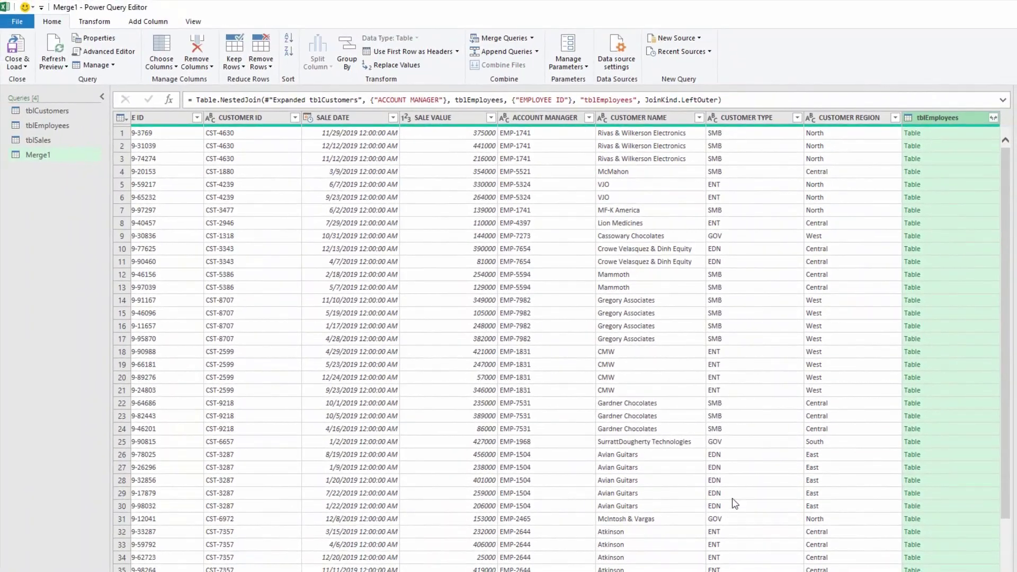
Expand tblEmployees to bring in only the FACILITY ID column
left_click(993, 118)
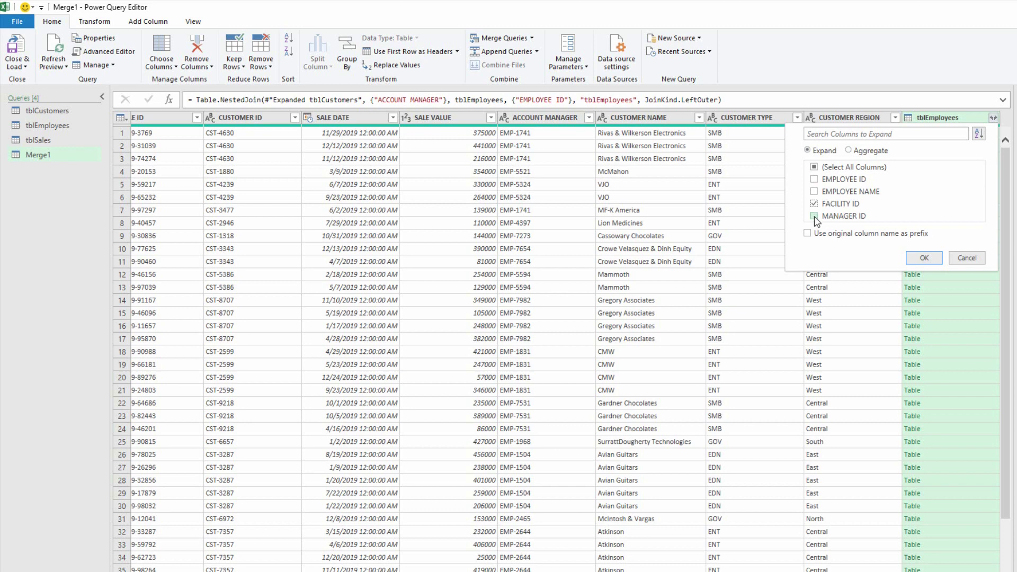
left_click(920, 257)
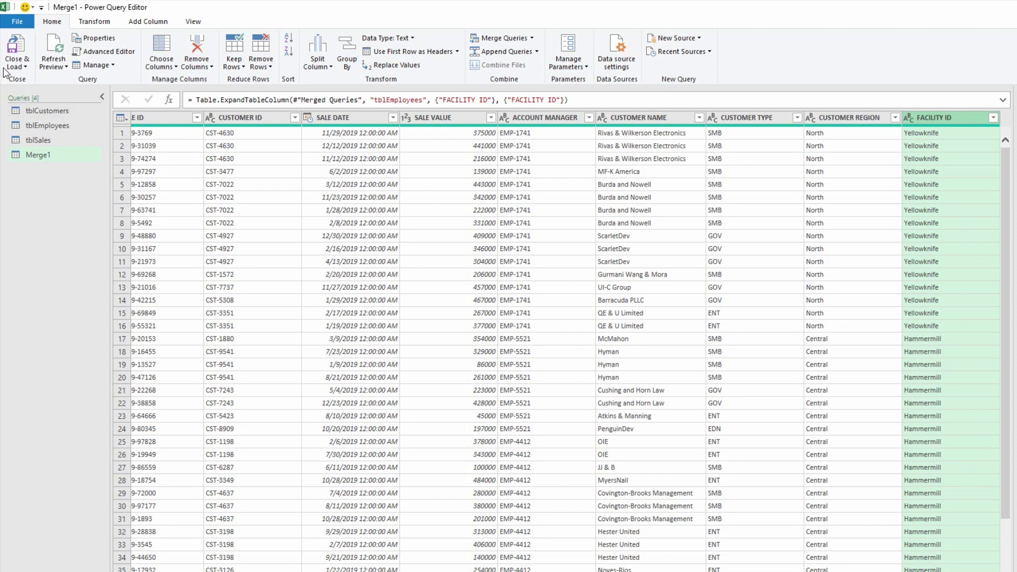
Load the 2,281 merged rows as the Merge1 table, then add an empty PivotTable from Merge1 on a new worksheet
left_click(18, 52)
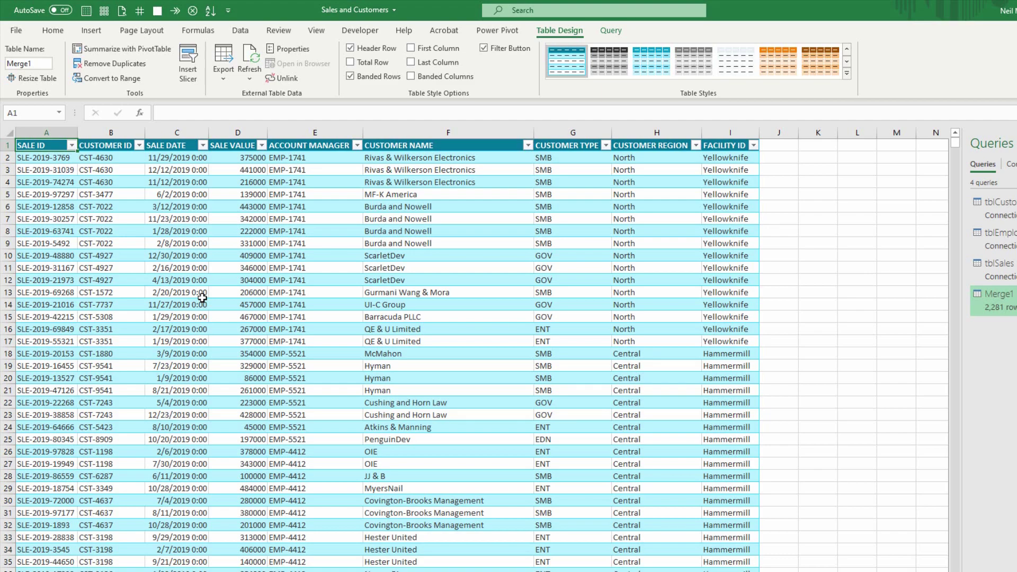
left_click(98, 33)
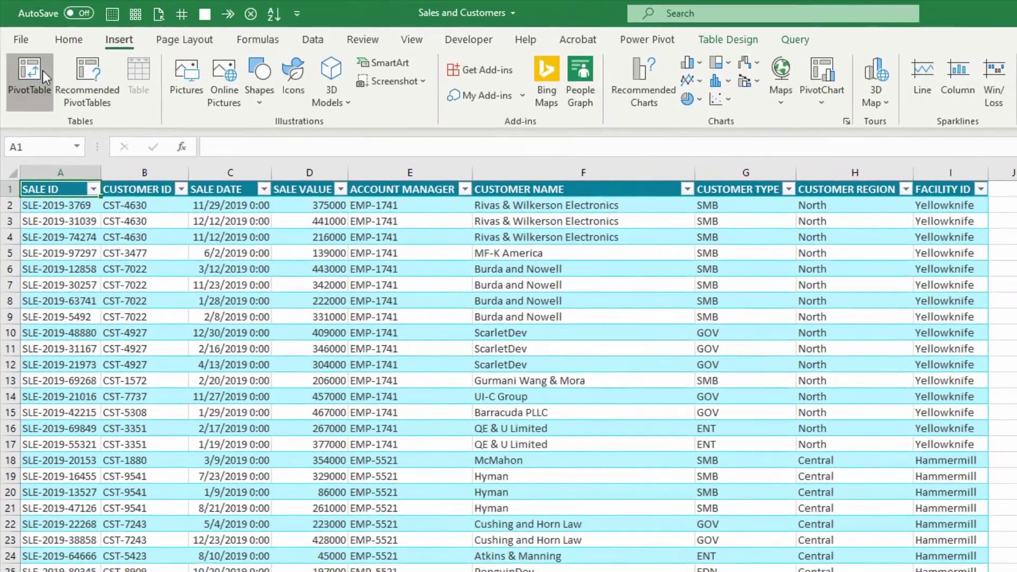
left_click(31, 54)
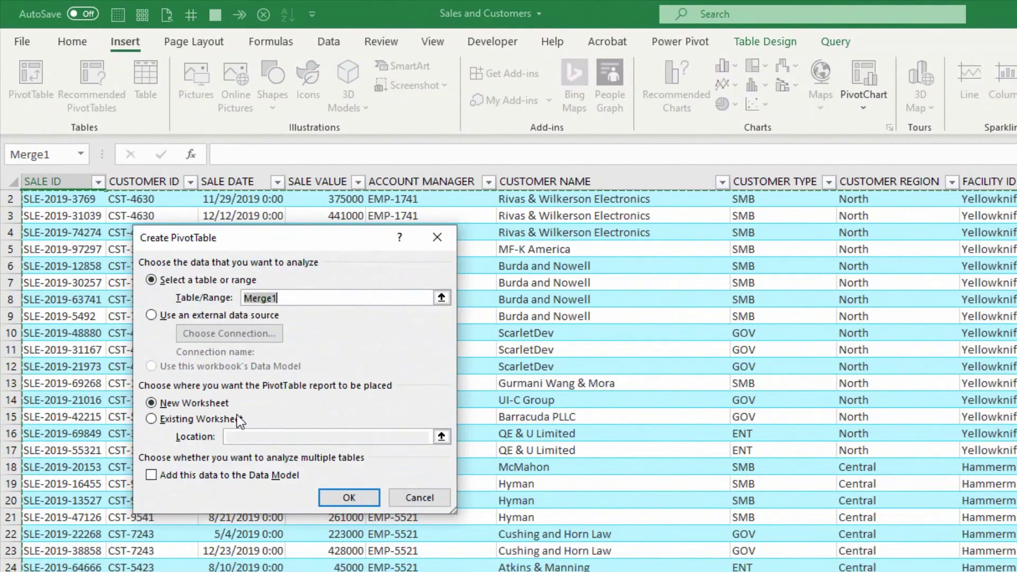
left_click(349, 498)
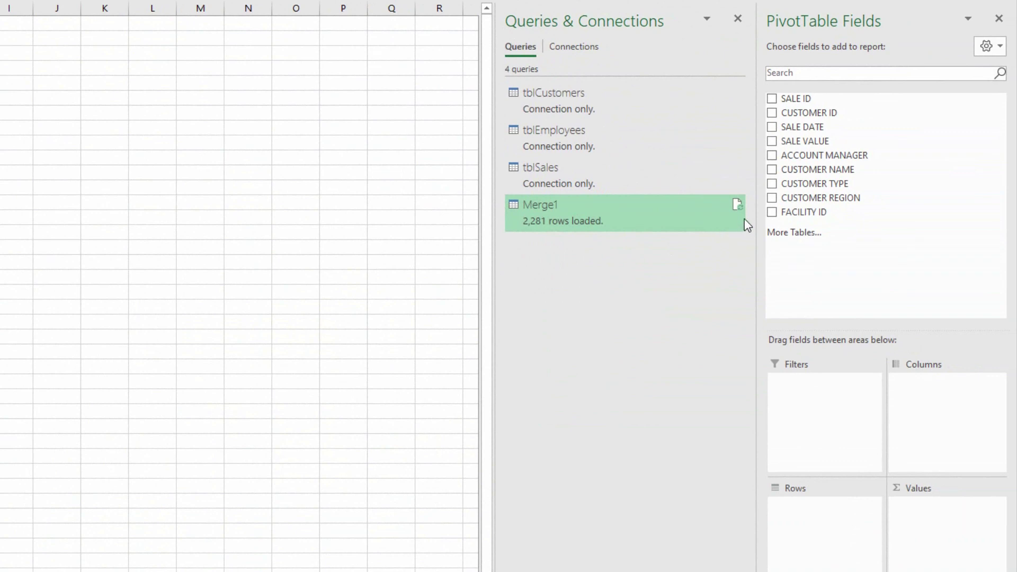
Put FACILITY ID in Rows and Sum of SALE VALUE in Values
left_click(772, 212)
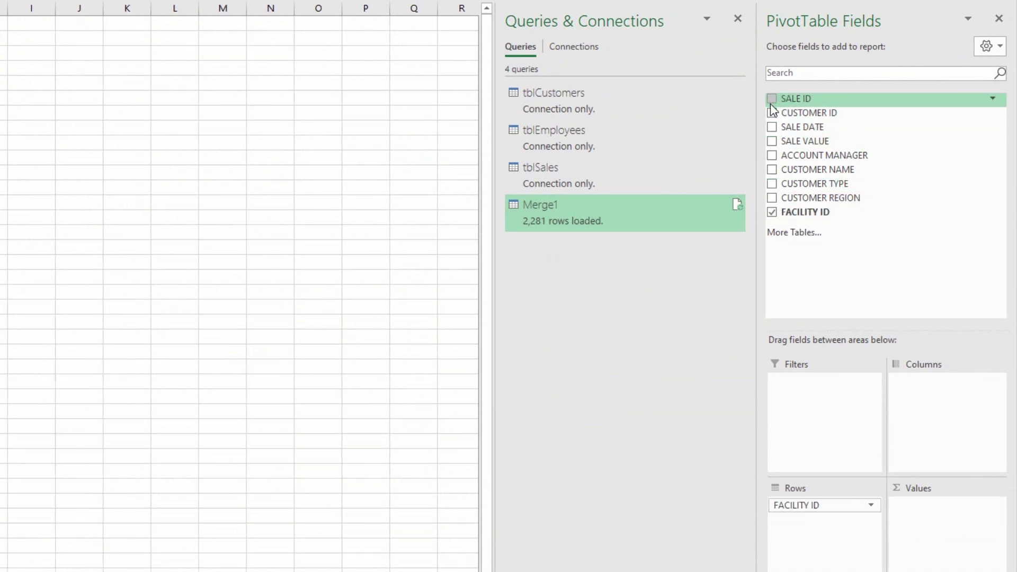
left_click(771, 141)
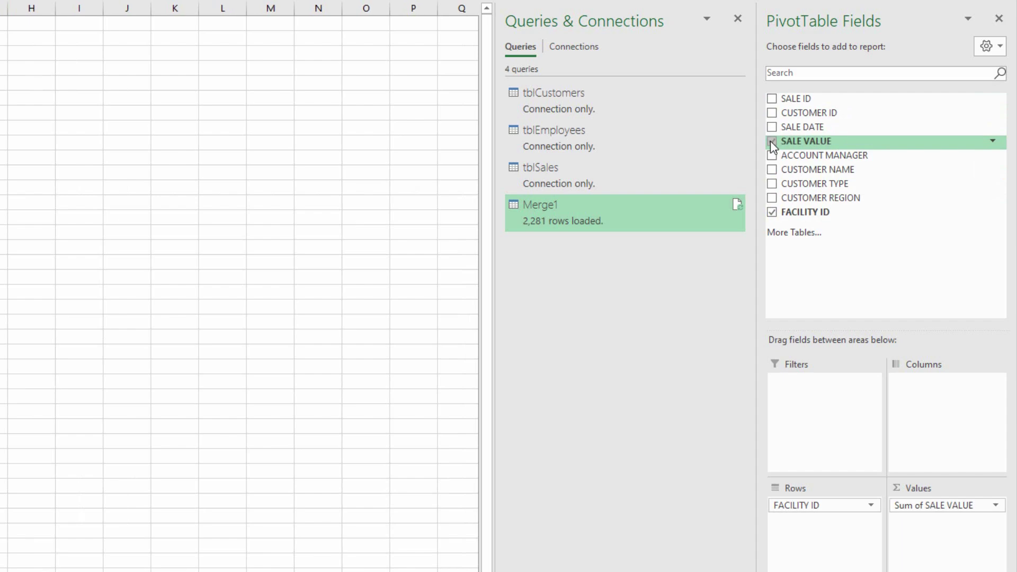